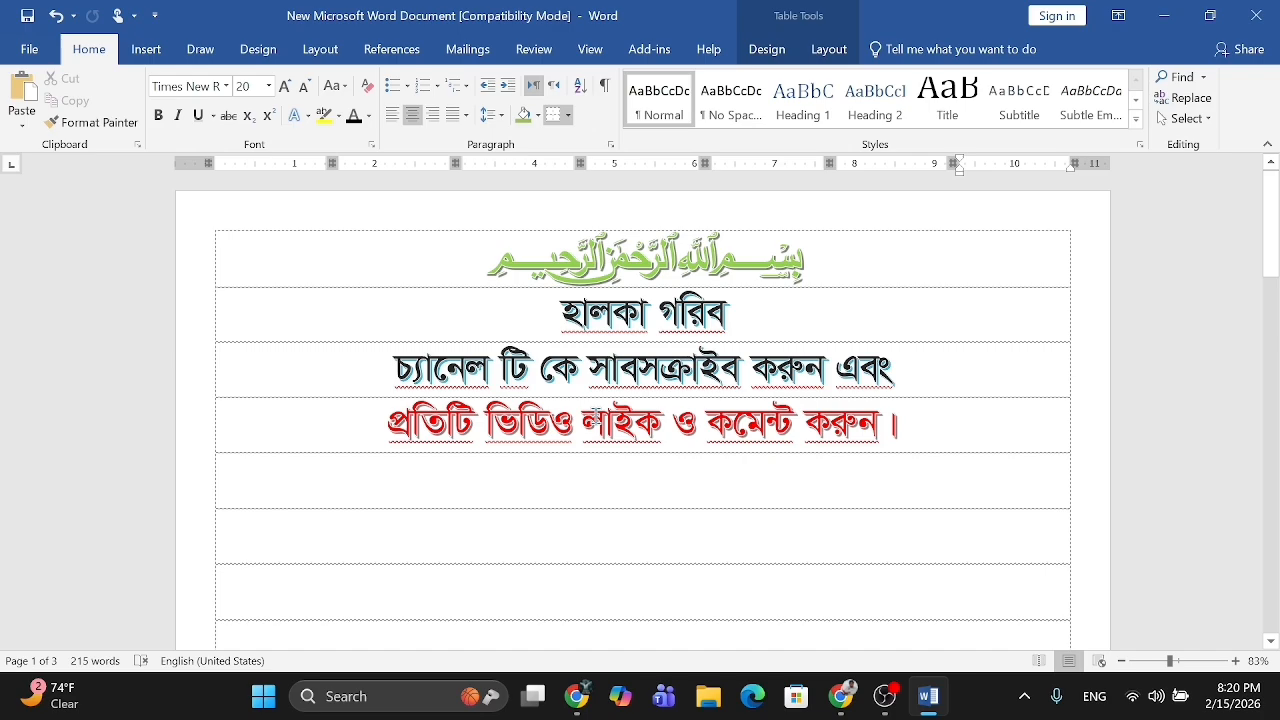
Step: Insert the formula =SUM(LEFT) in the first student's Total cell of the marks table on page 2
scroll(595, 416, down, 10)
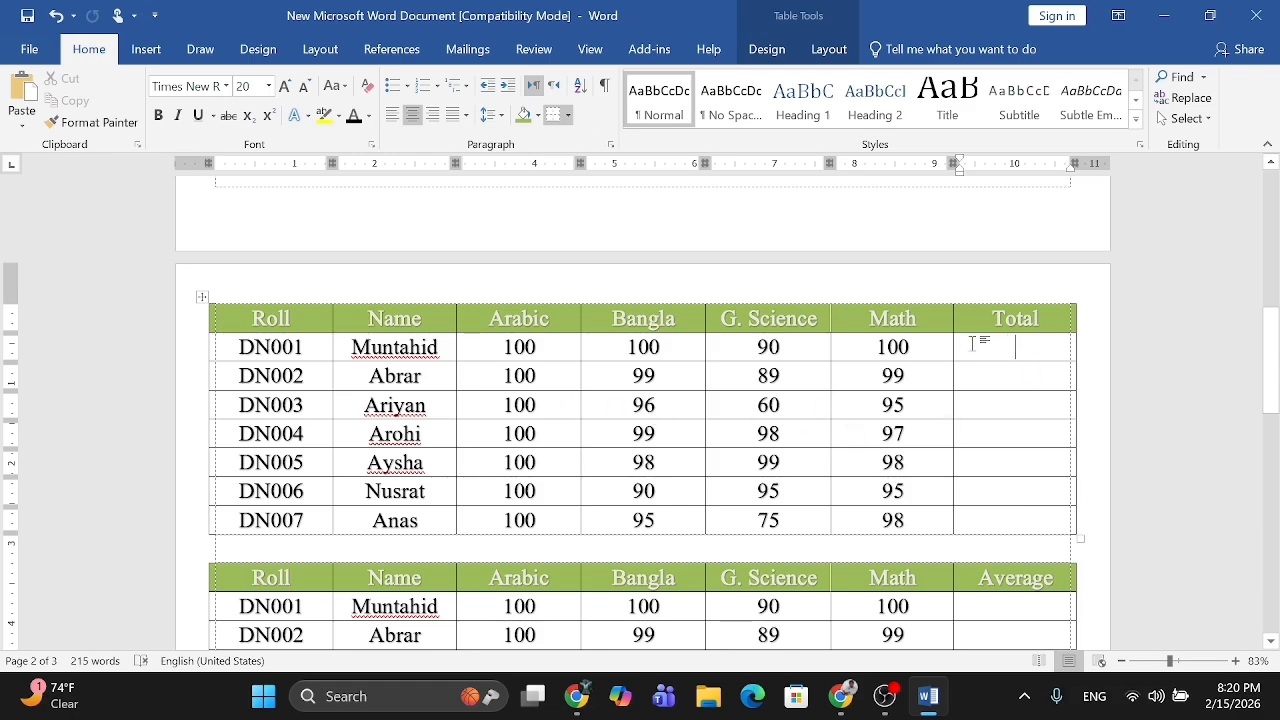
click(1015, 345)
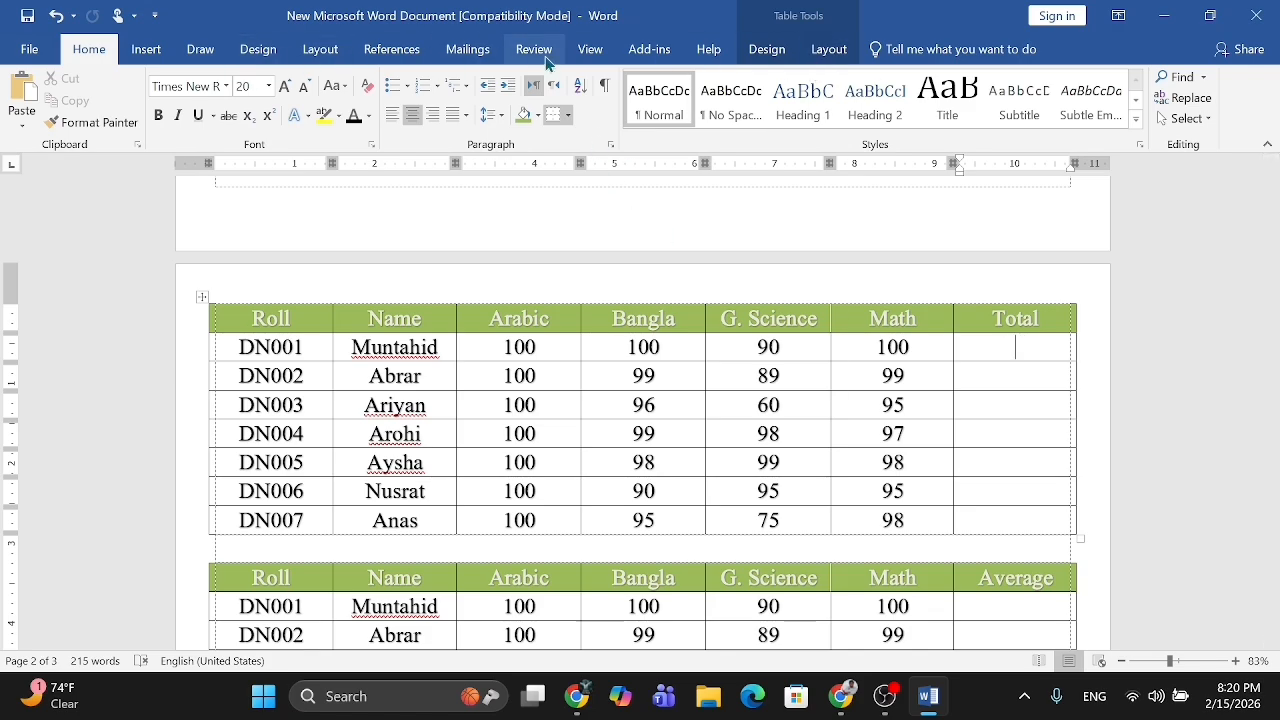
click(828, 56)
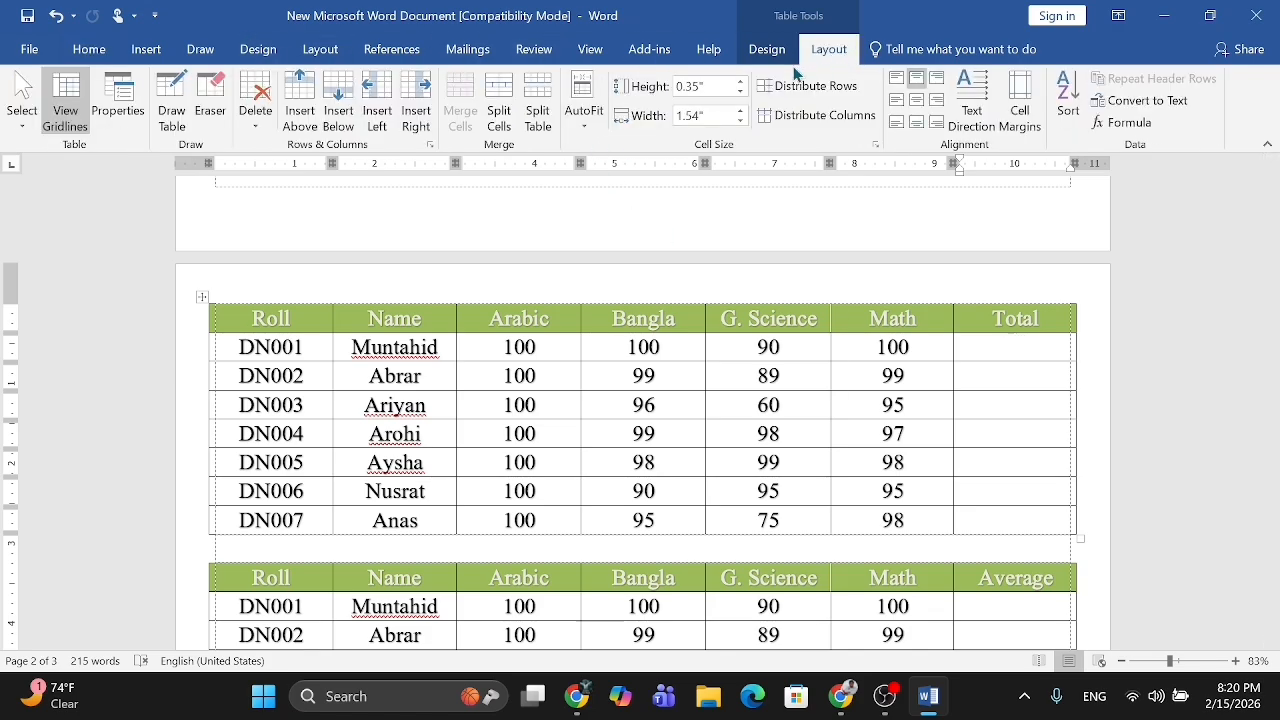
click(1128, 124)
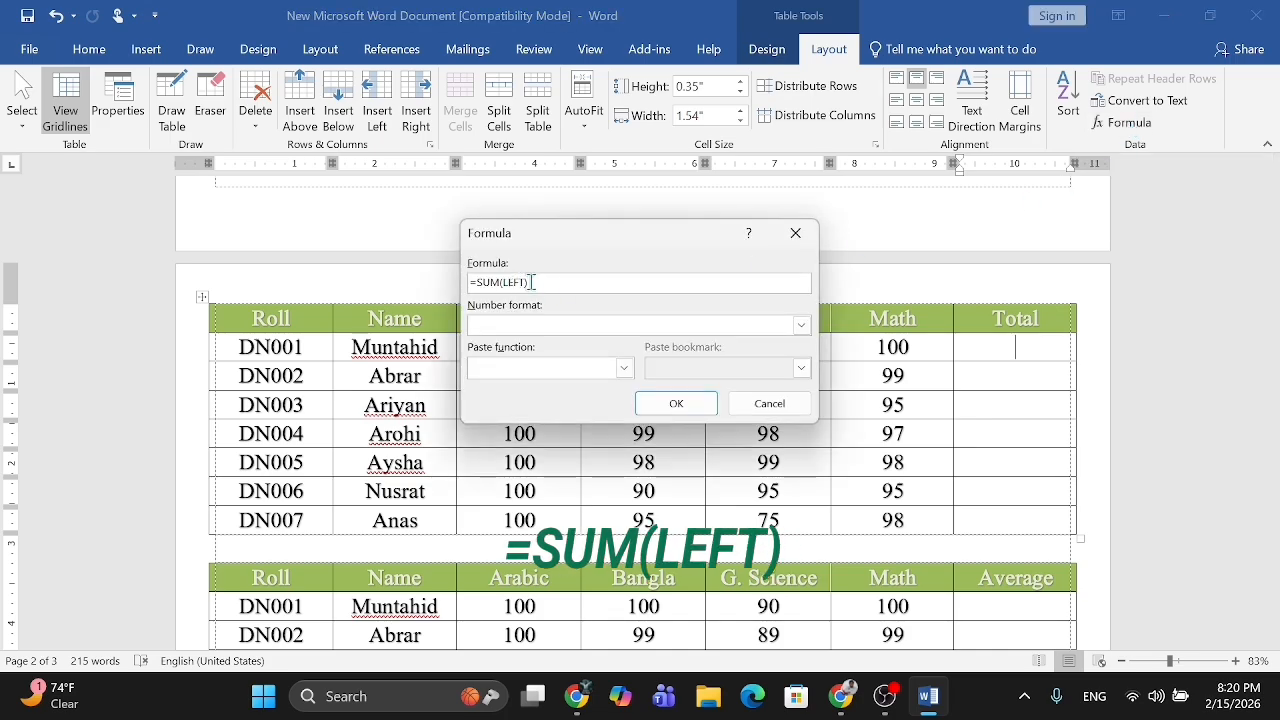
key(BackSpace)
key(BackSpace)
key(BackSpace)
key(BackSpace)
key(BackSpace)
key(BackSpace)
key(BackSpace)
key(BackSpace)
key(BackSpace)
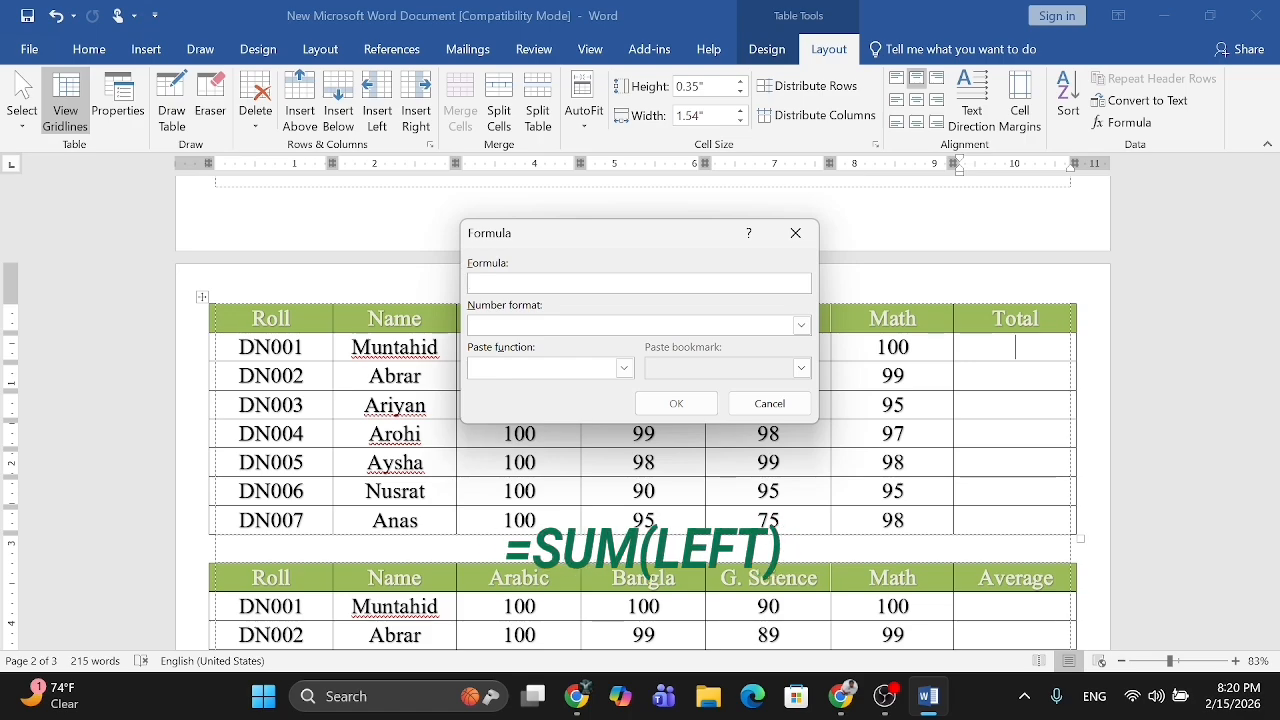
text(=)
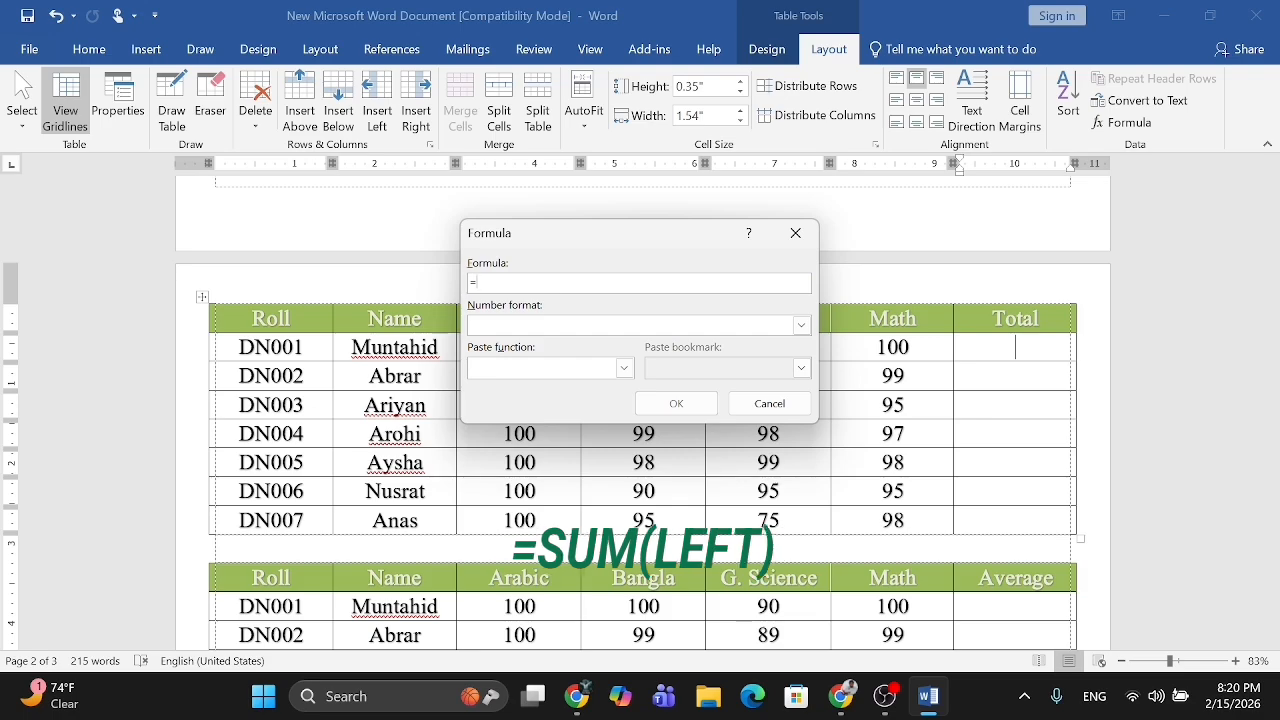
text(SUM)
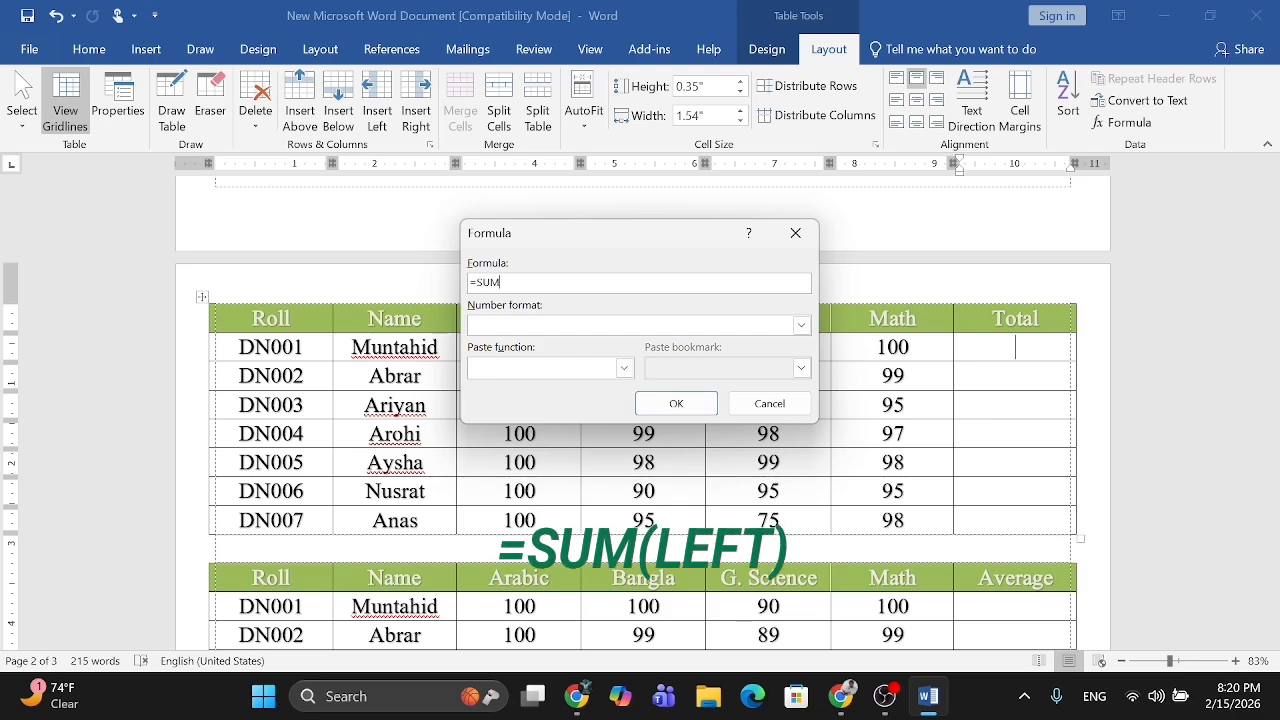
text(()
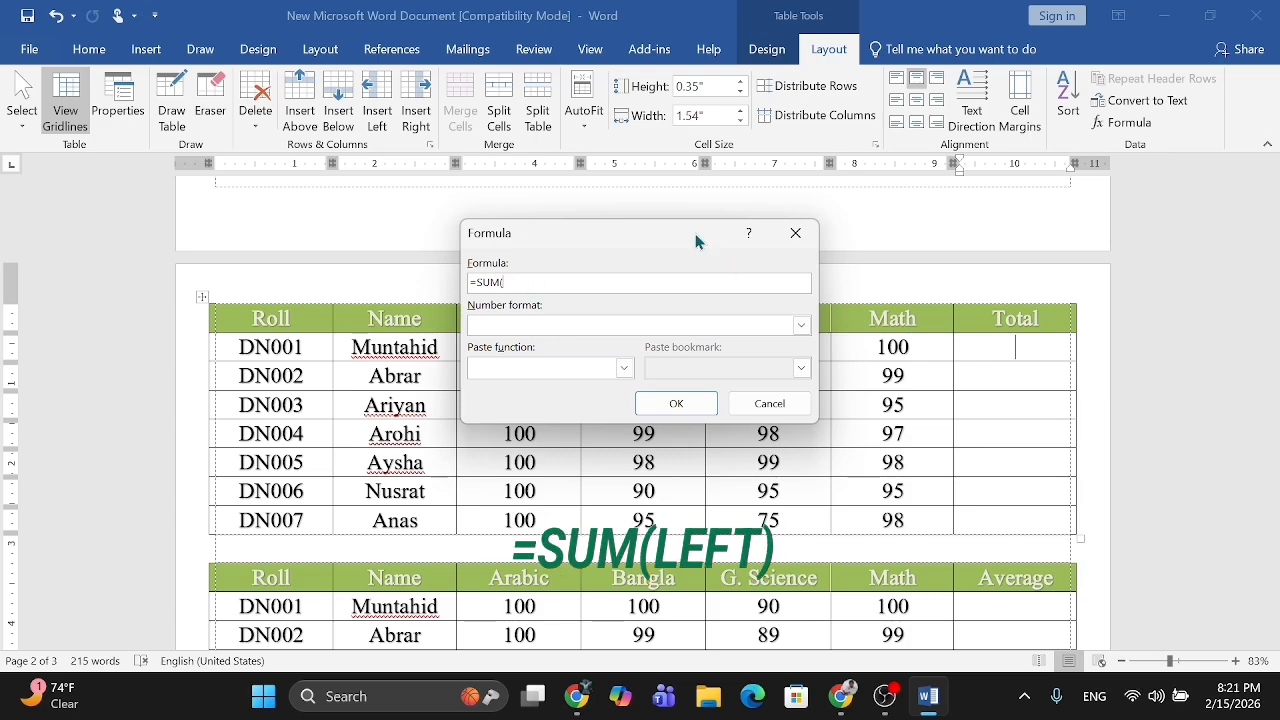
drag(694, 240, 652, 168)
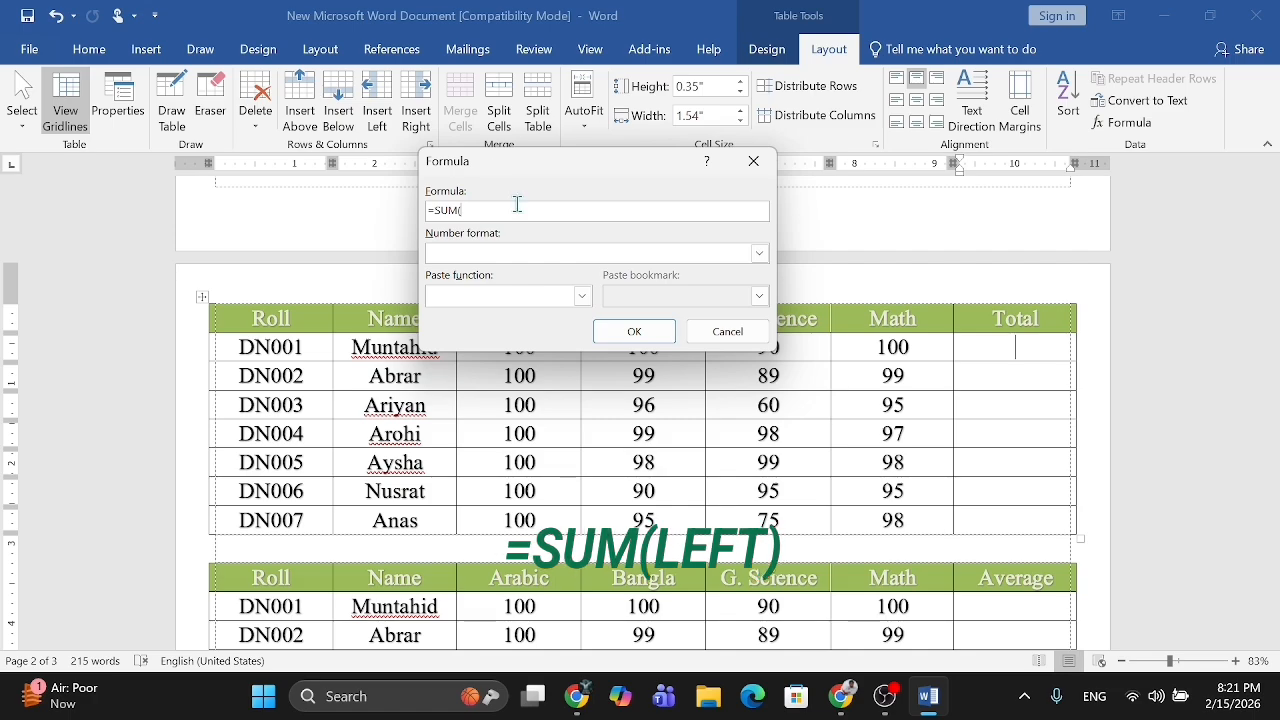
text(LEFT)
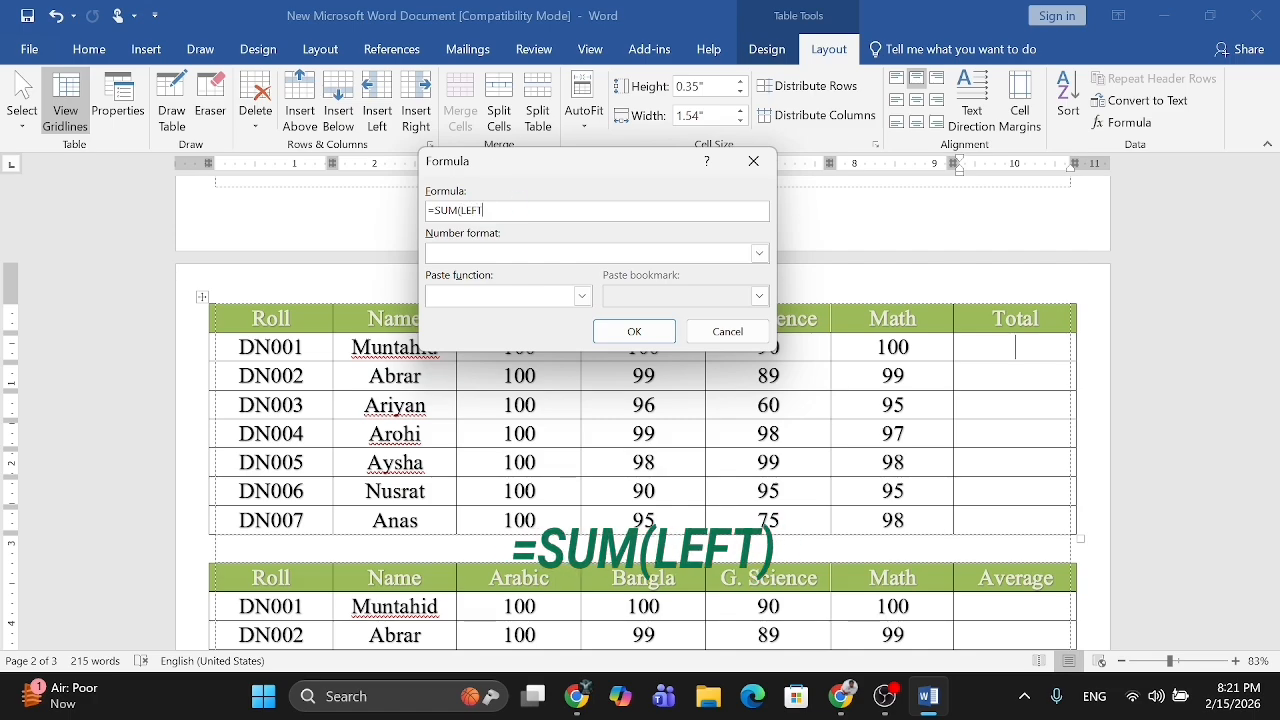
text())
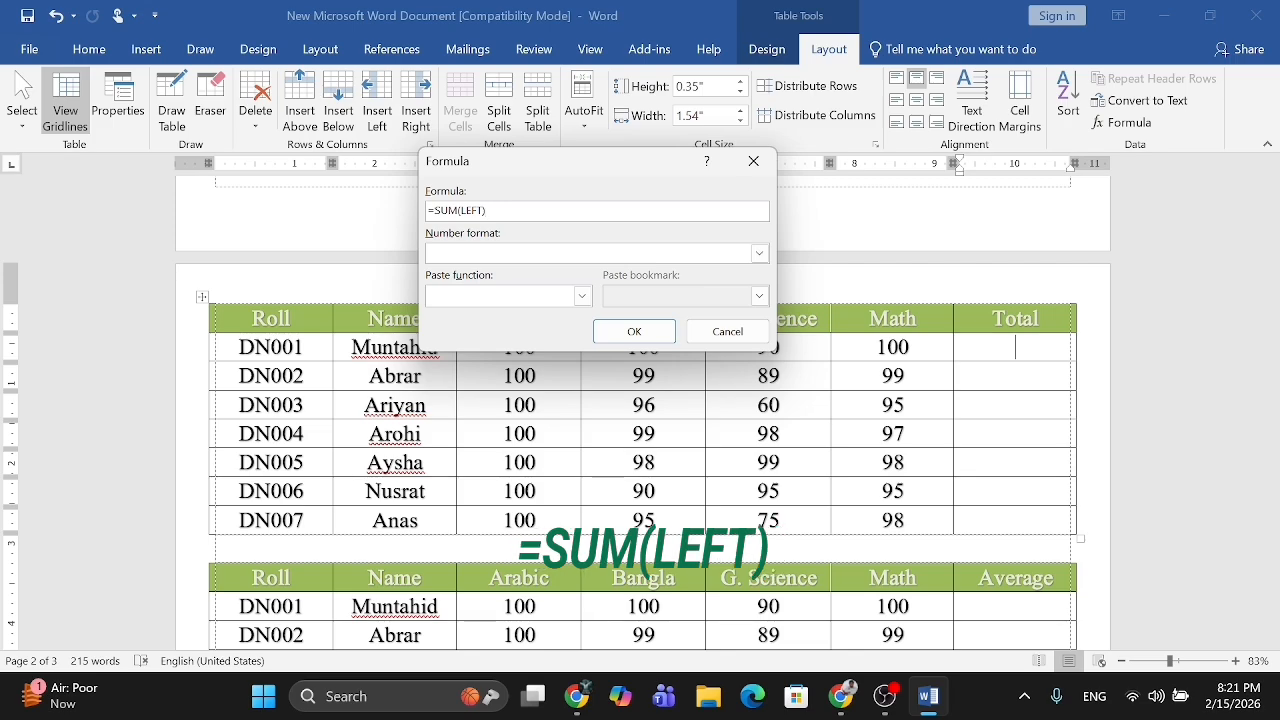
click(634, 331)
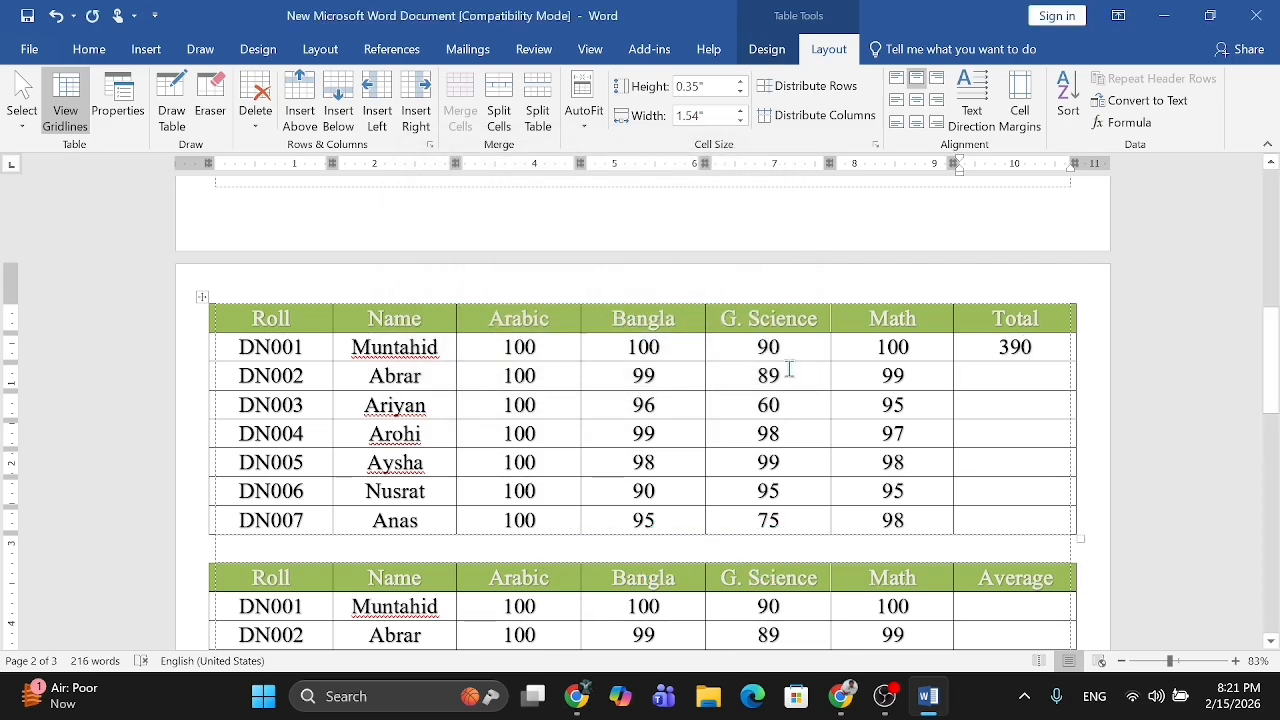
Step: Copy the first student's Total formula result into the empty Total cells of all the student rows below
scroll(1020, 298, down, 2)
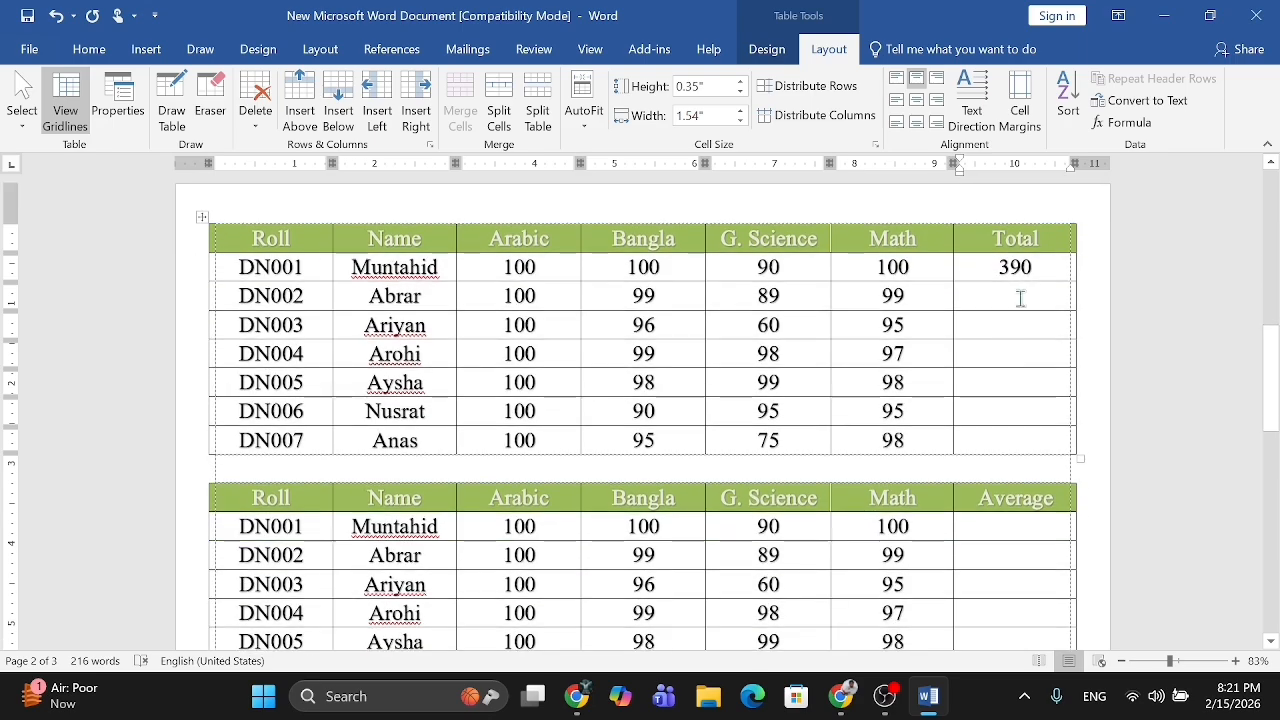
double_click(1000, 268)
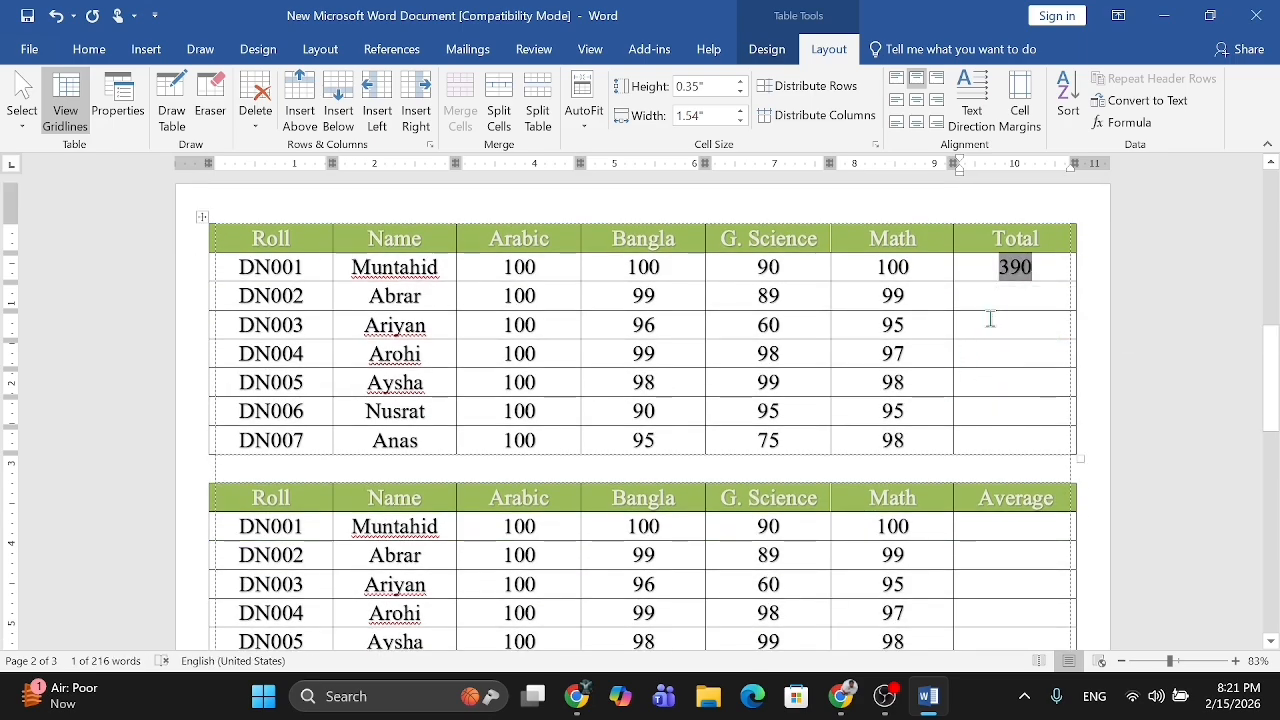
drag(994, 292, 999, 432)
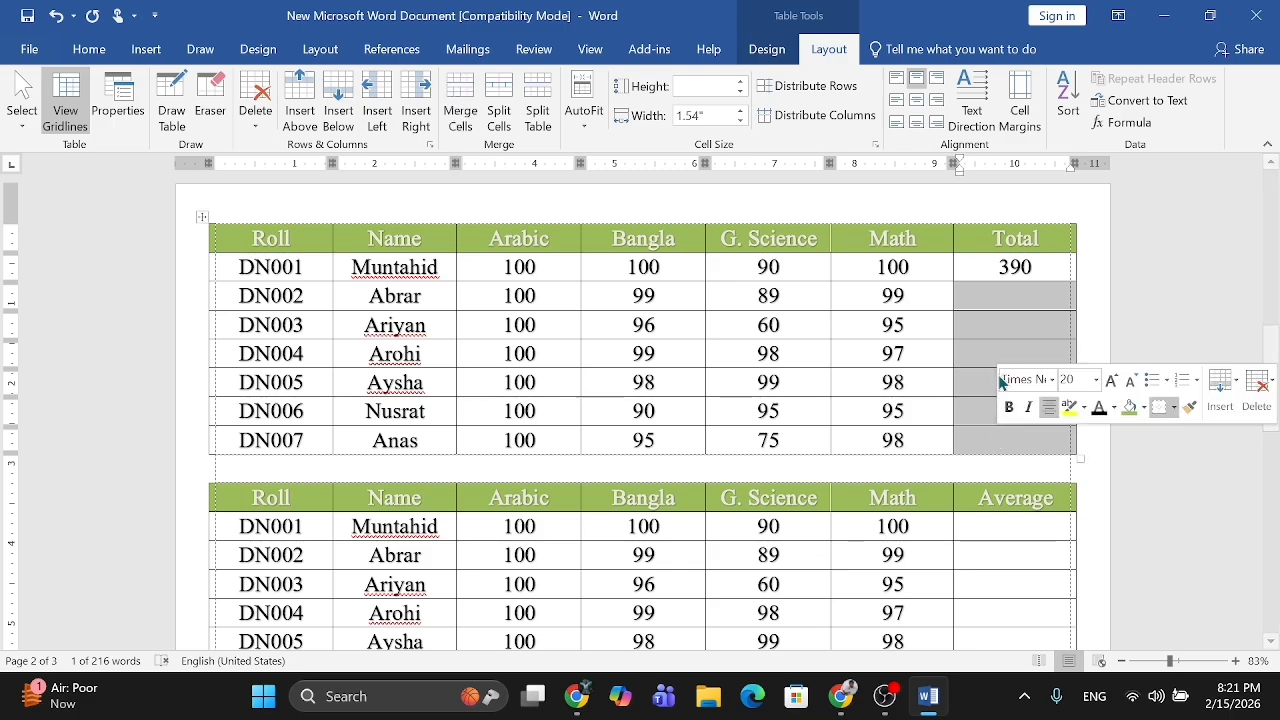
key(ctrl+v)
Step: Update the pasted formula field in each Total cell from the second to the last student row
double_click(1005, 296)
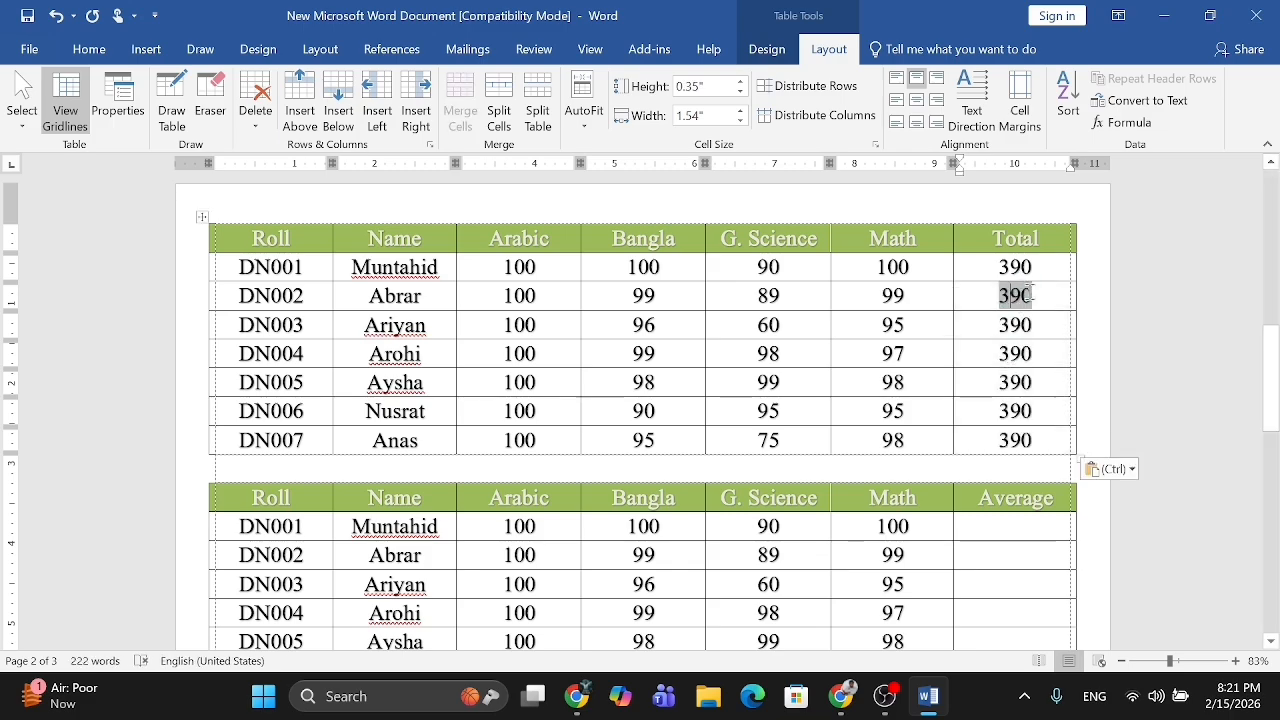
key(F9)
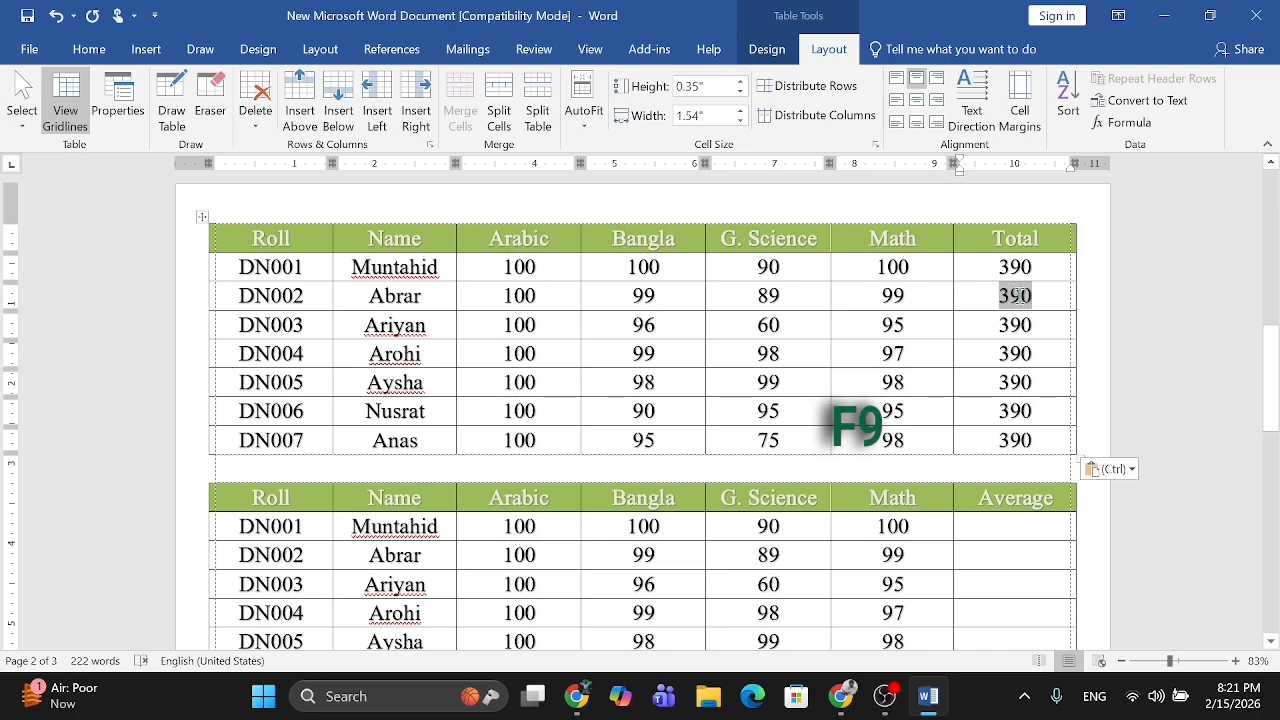
key(F9)
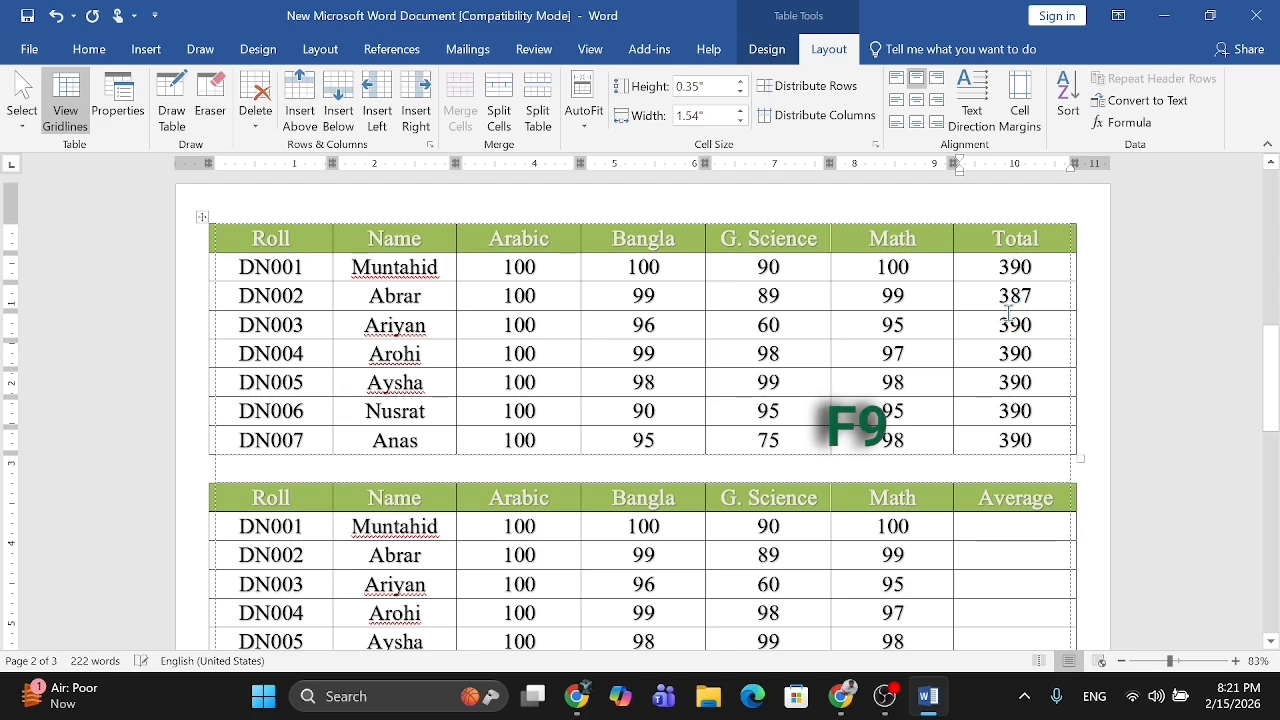
click(1016, 325)
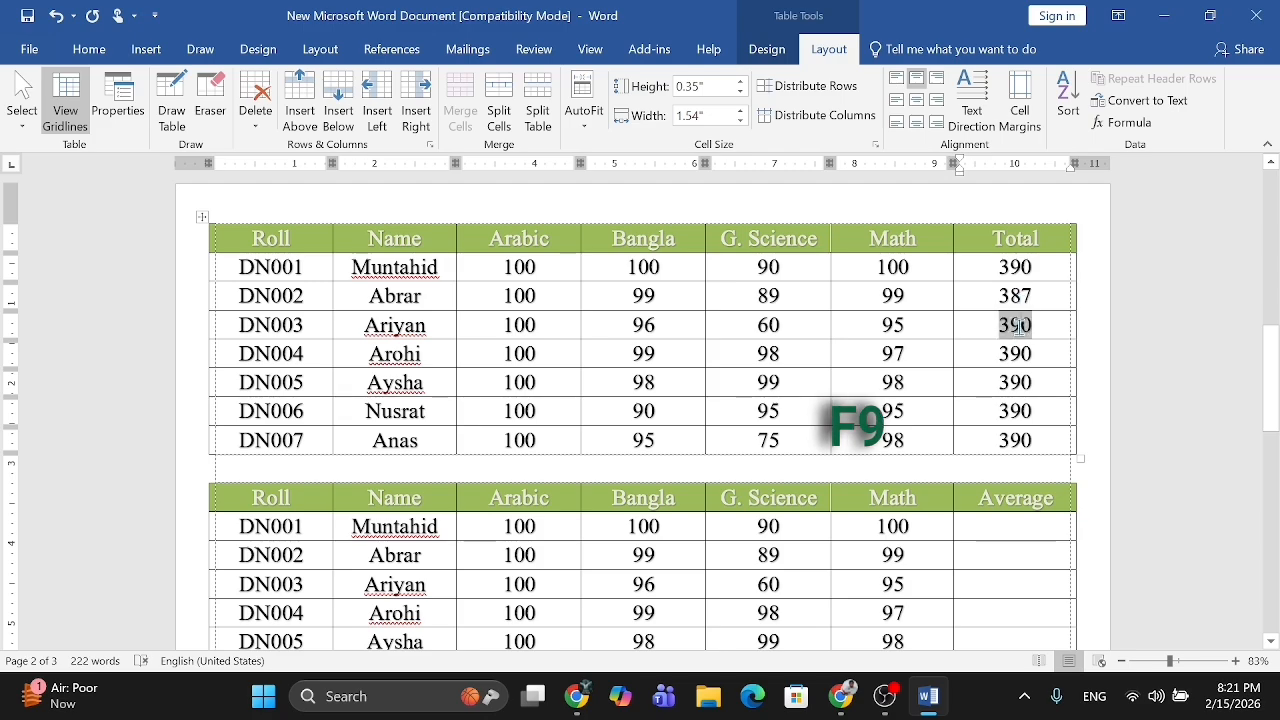
key(F9)
click(1016, 353)
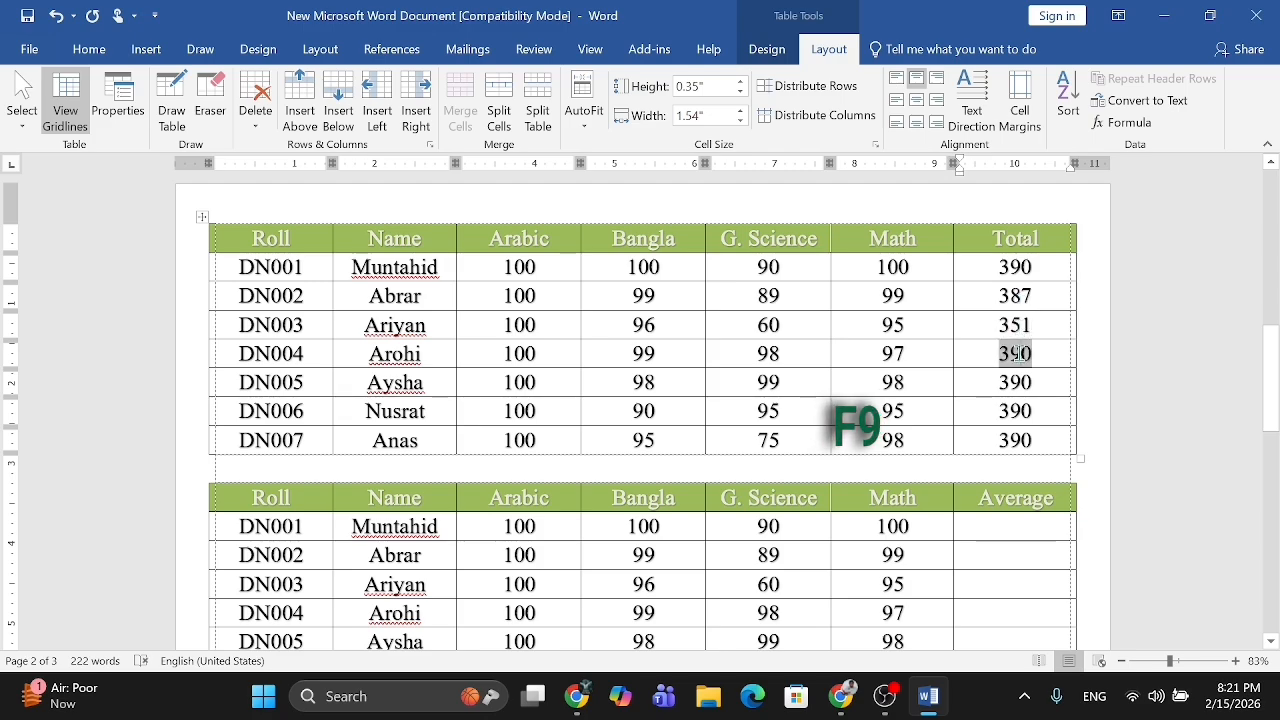
key(F9)
click(1016, 382)
key(F9)
click(1016, 410)
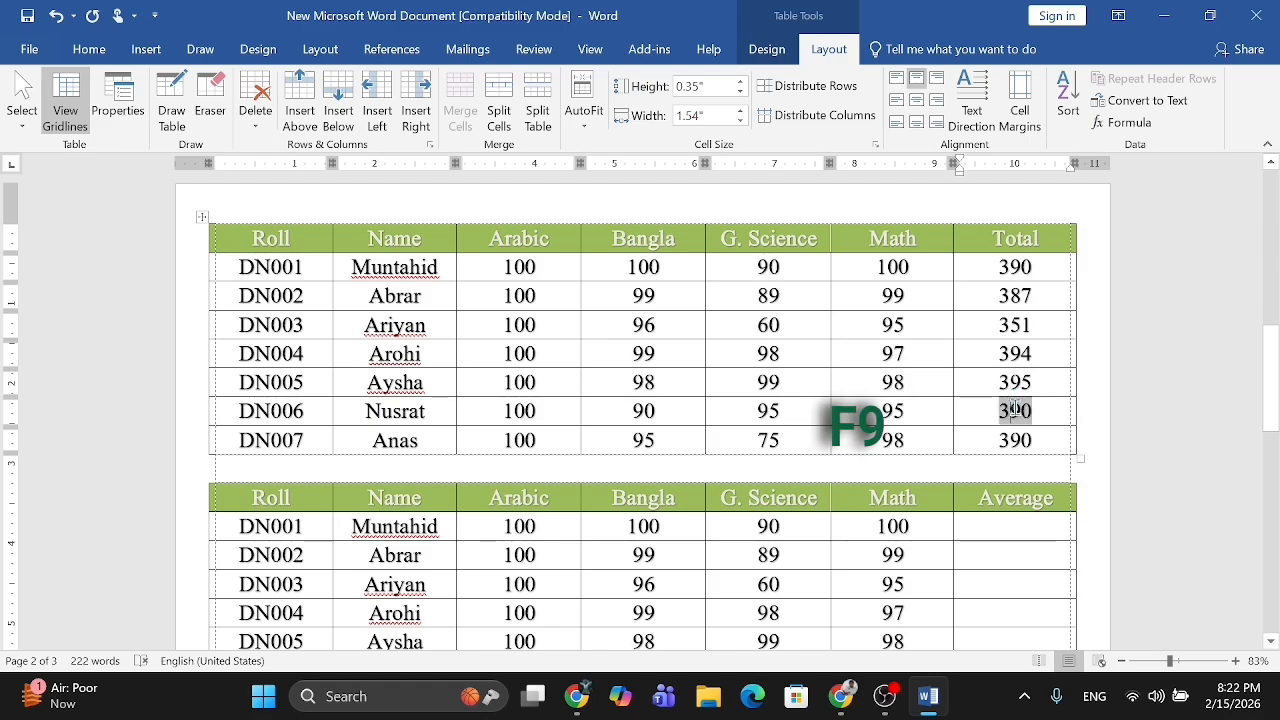
key(F9)
click(1015, 438)
key(F9)
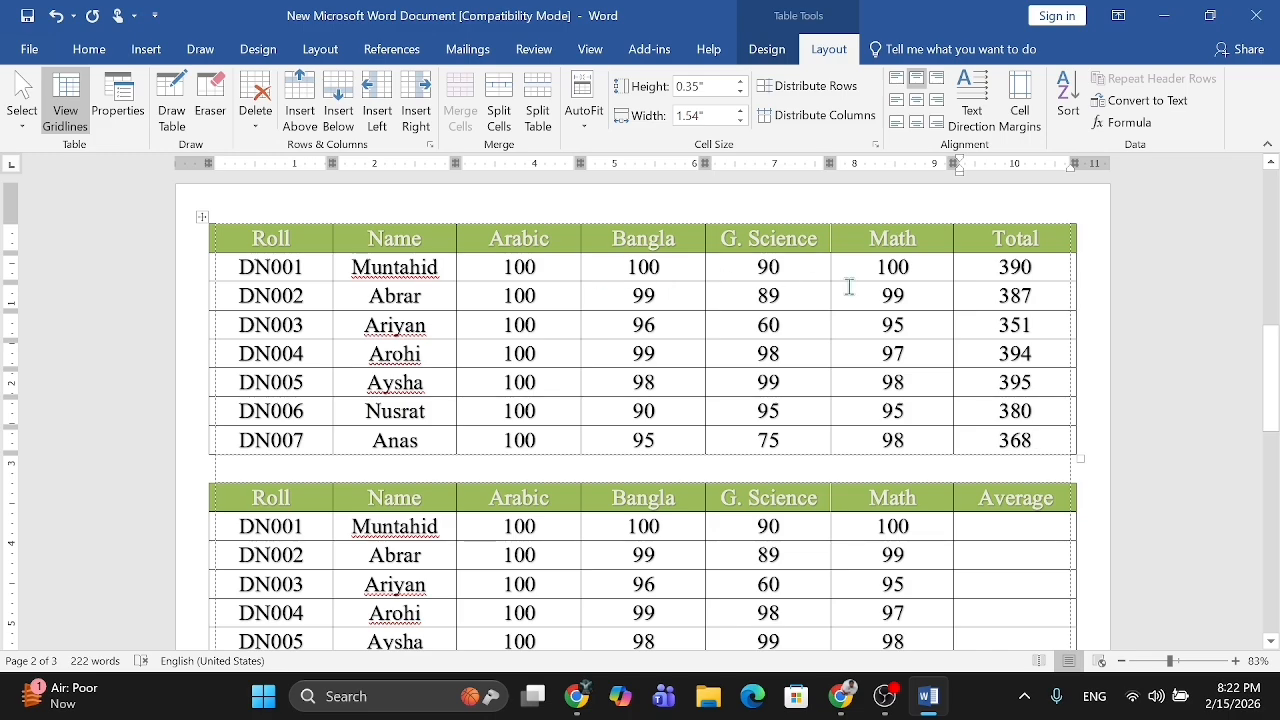
Step: Insert the formula =AVERAGE(LEFT) in the first student's cell of the Average column in the second marks table
scroll(990, 310, down, 3)
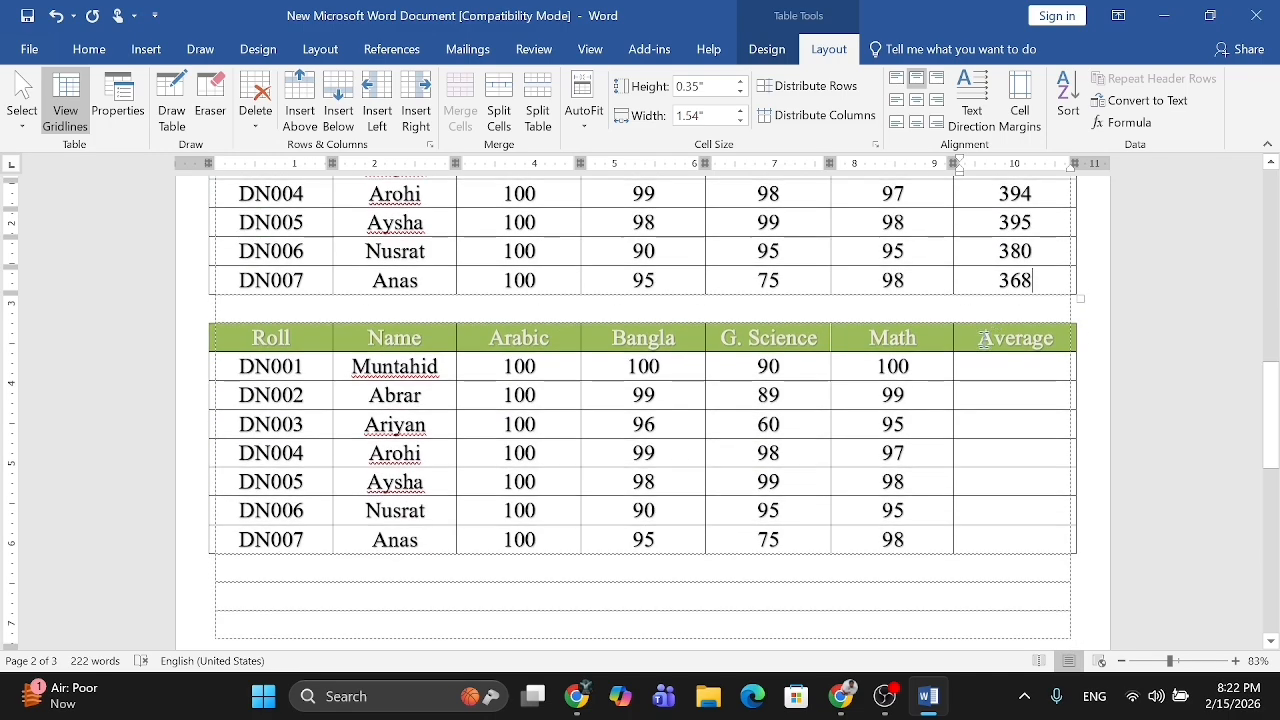
click(988, 367)
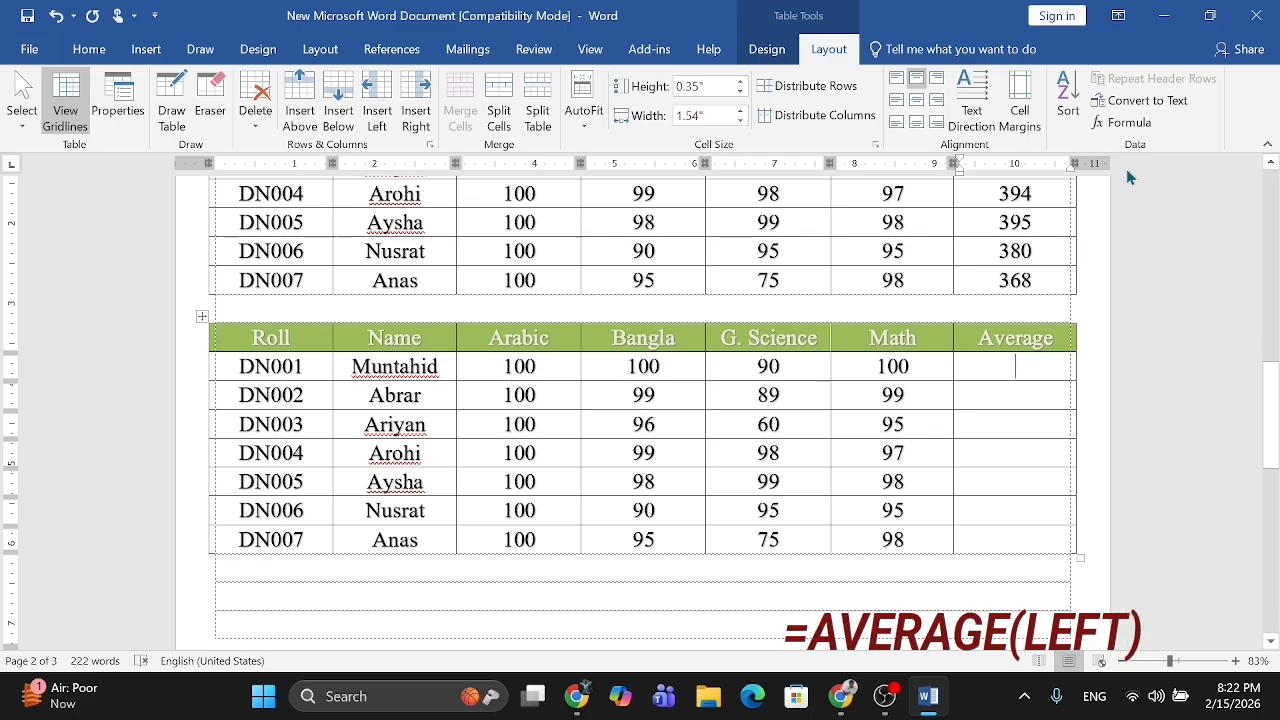
click(1129, 128)
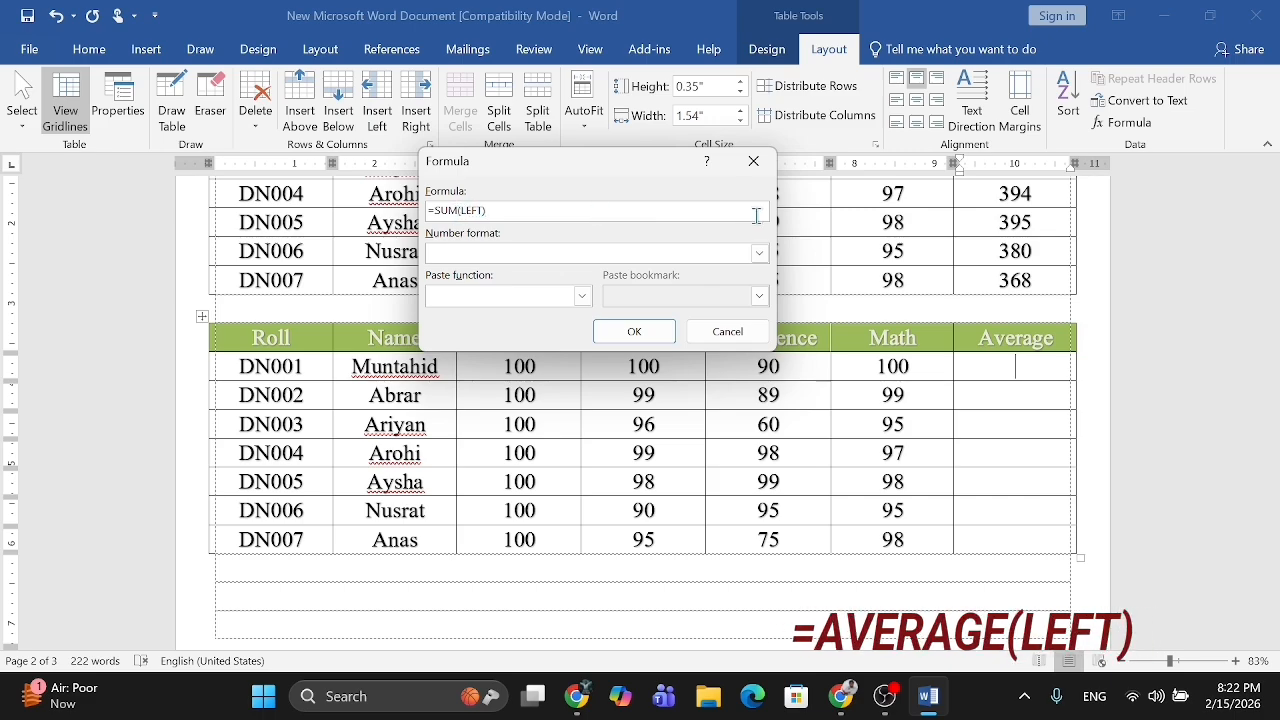
key(BackSpace)
key(BackSpace)
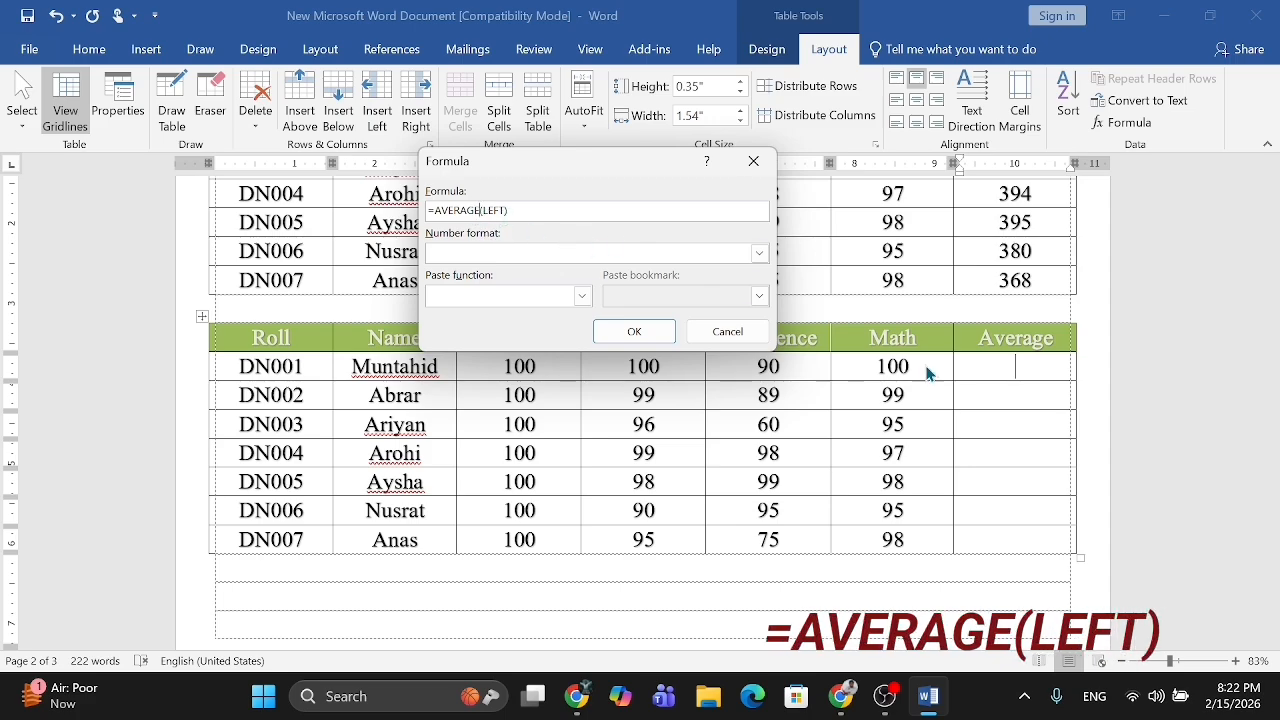
click(657, 340)
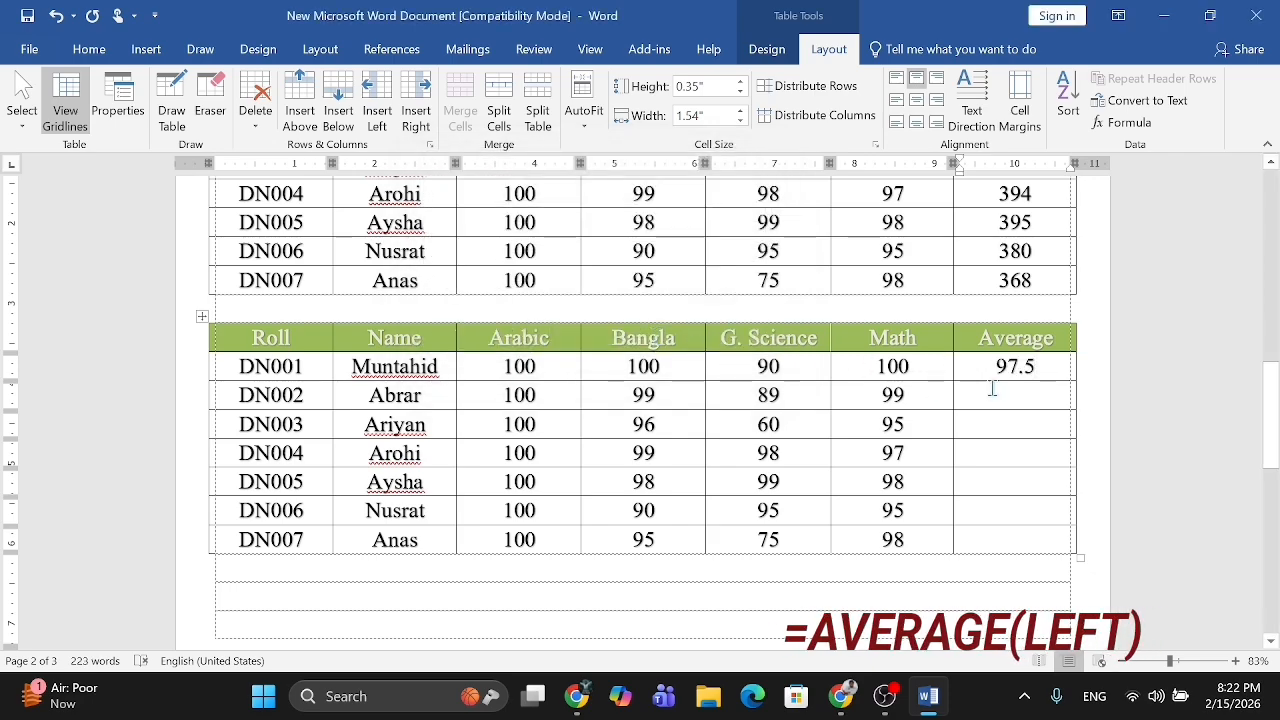
Step: Copy the first student's Average formula result into the empty Average cells of all the rows below
drag(995, 367, 1041, 368)
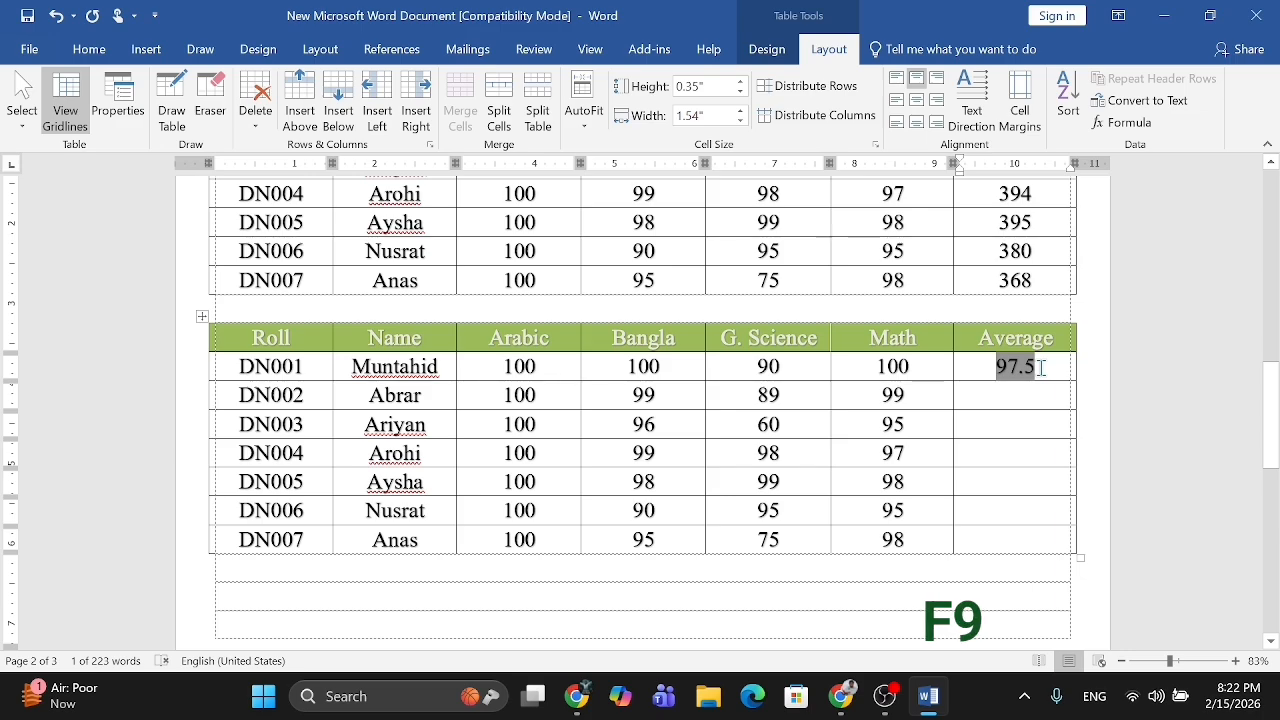
drag(997, 397, 1010, 548)
text(97.5 97.5 97.5 97.5 97.5 97.5)
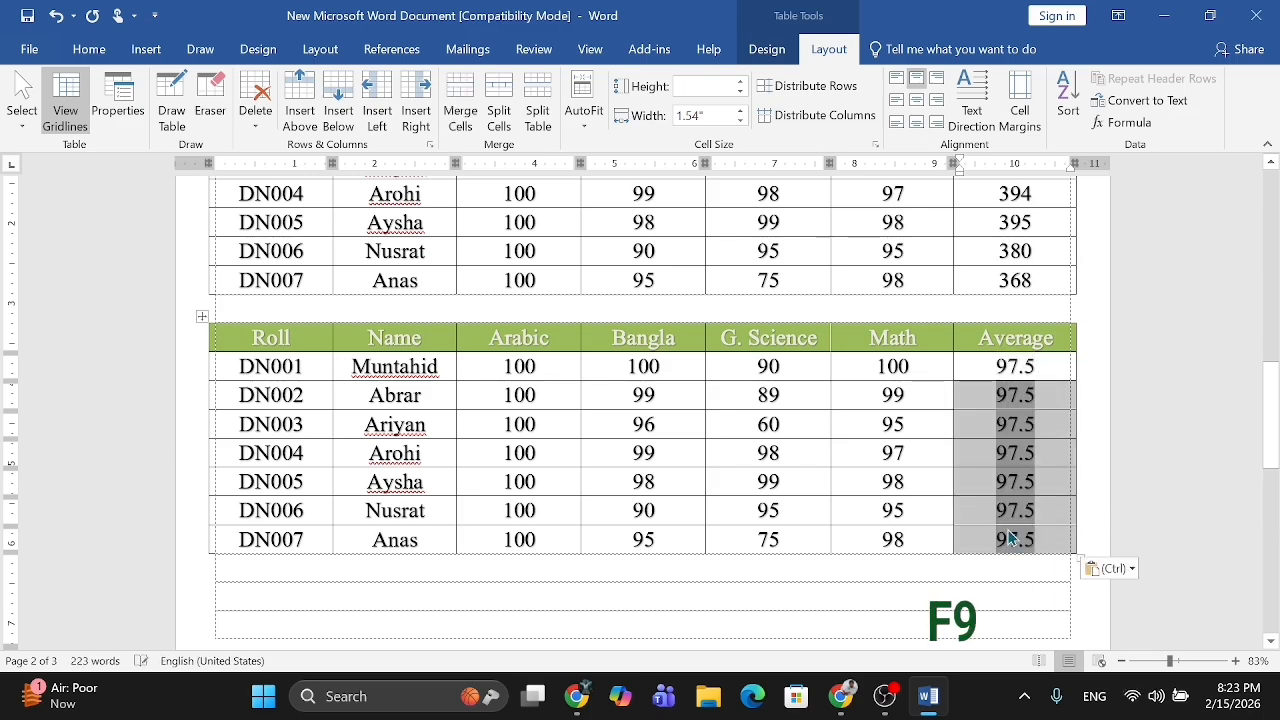
Step: Update the pasted formula field in each Average cell from the second to the last student row
click(1014, 395)
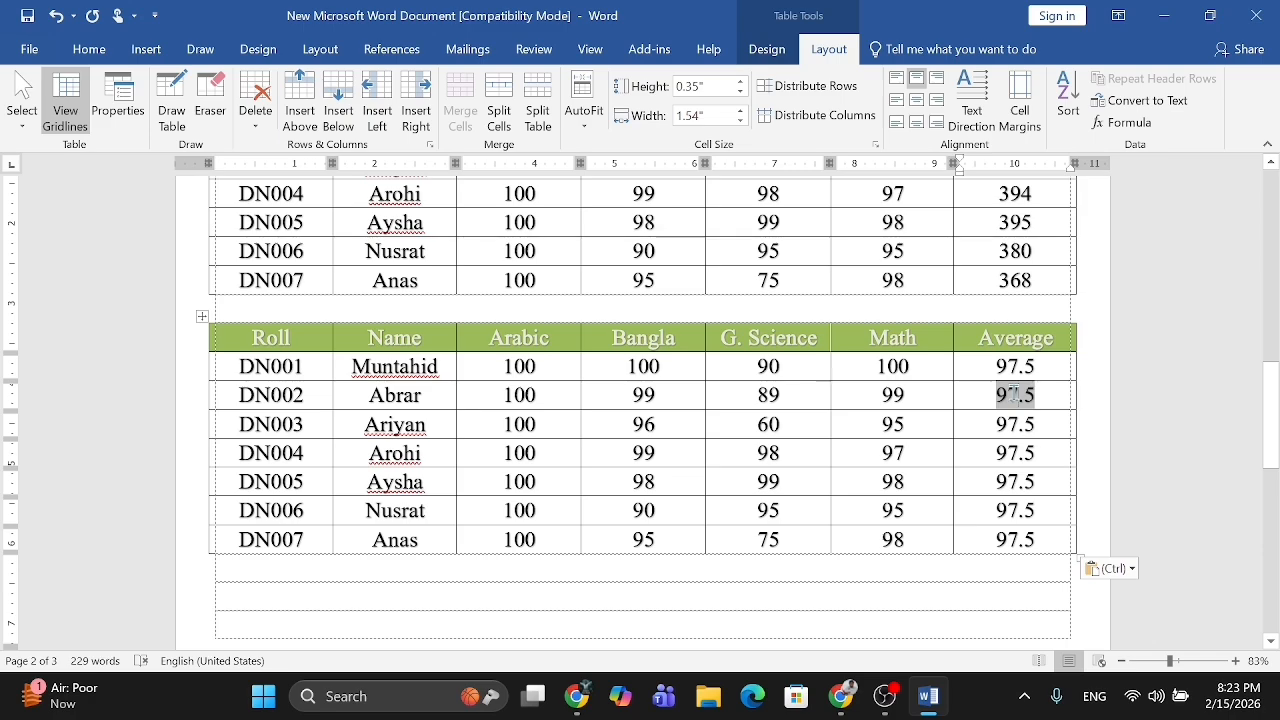
key(F9)
click(1016, 425)
key(F9)
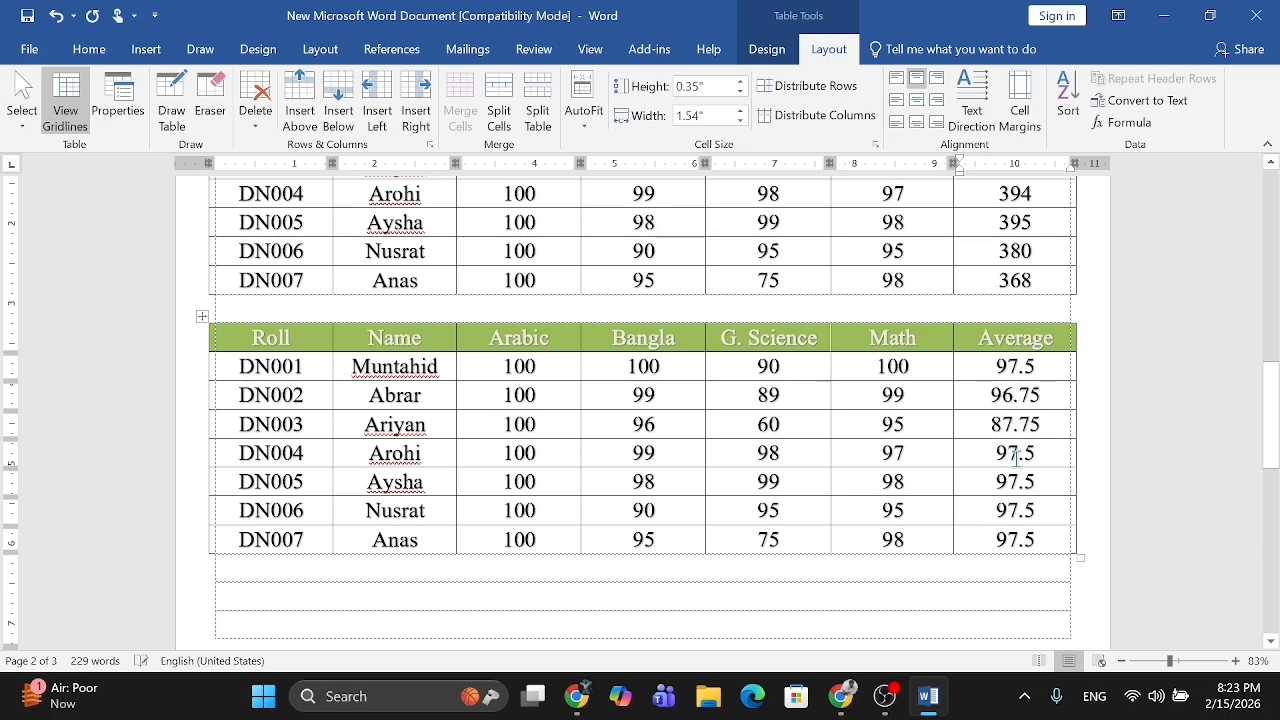
click(1016, 455)
key(F9)
click(1015, 483)
key(F9)
click(1011, 514)
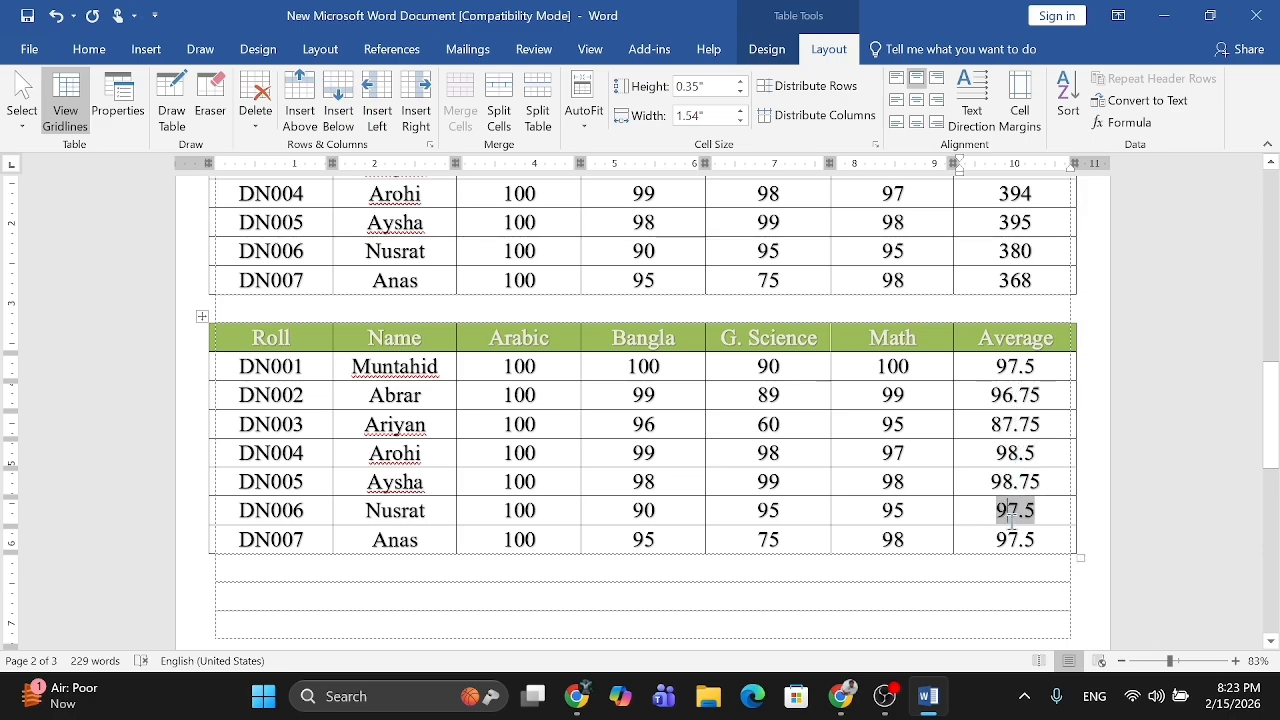
key(F9)
click(1015, 540)
key(F9)
Step: Insert the formula =MAX(LEFT) in the first student's cell of the Max column in the third marks table
scroll(948, 532, down, 1)
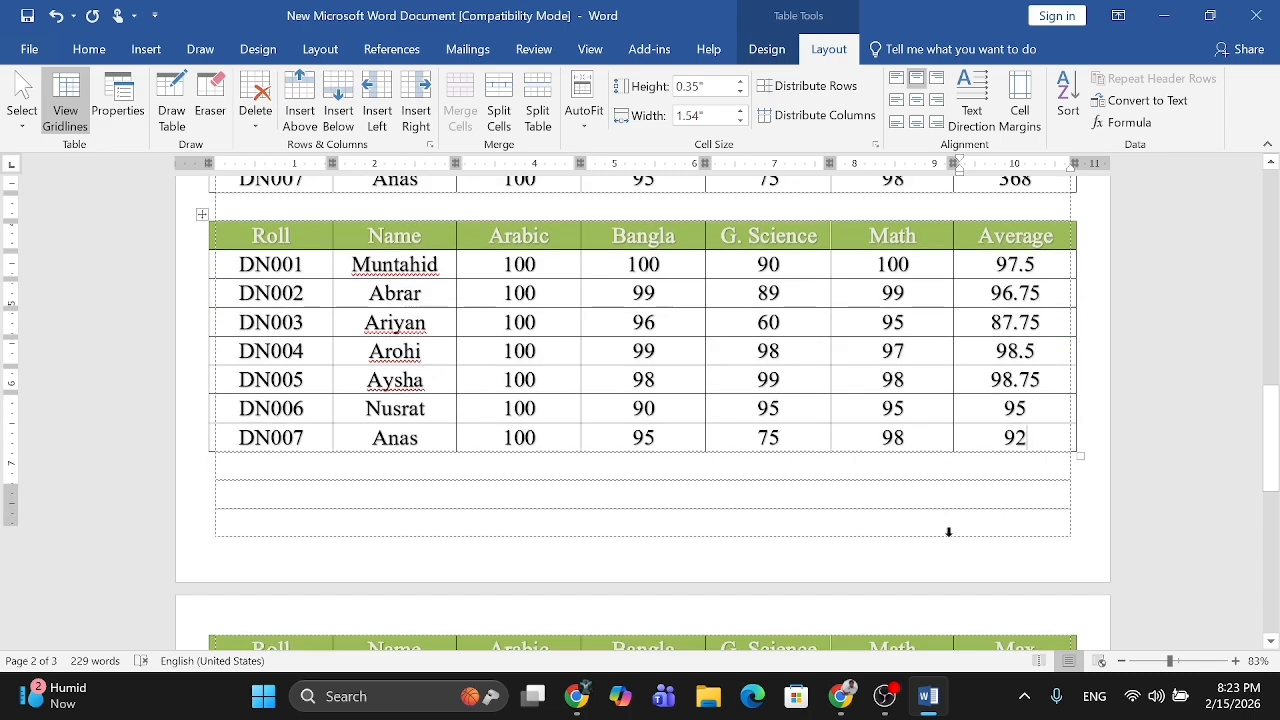
scroll(948, 532, down, 3)
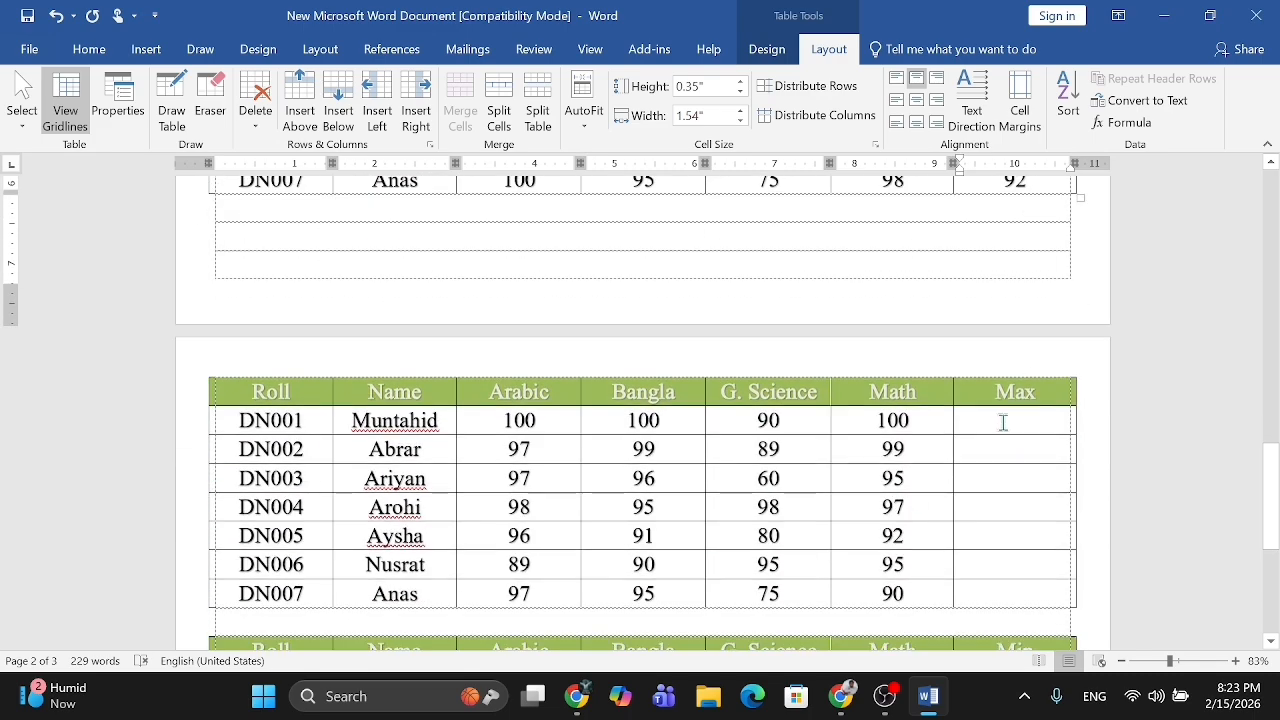
click(1003, 422)
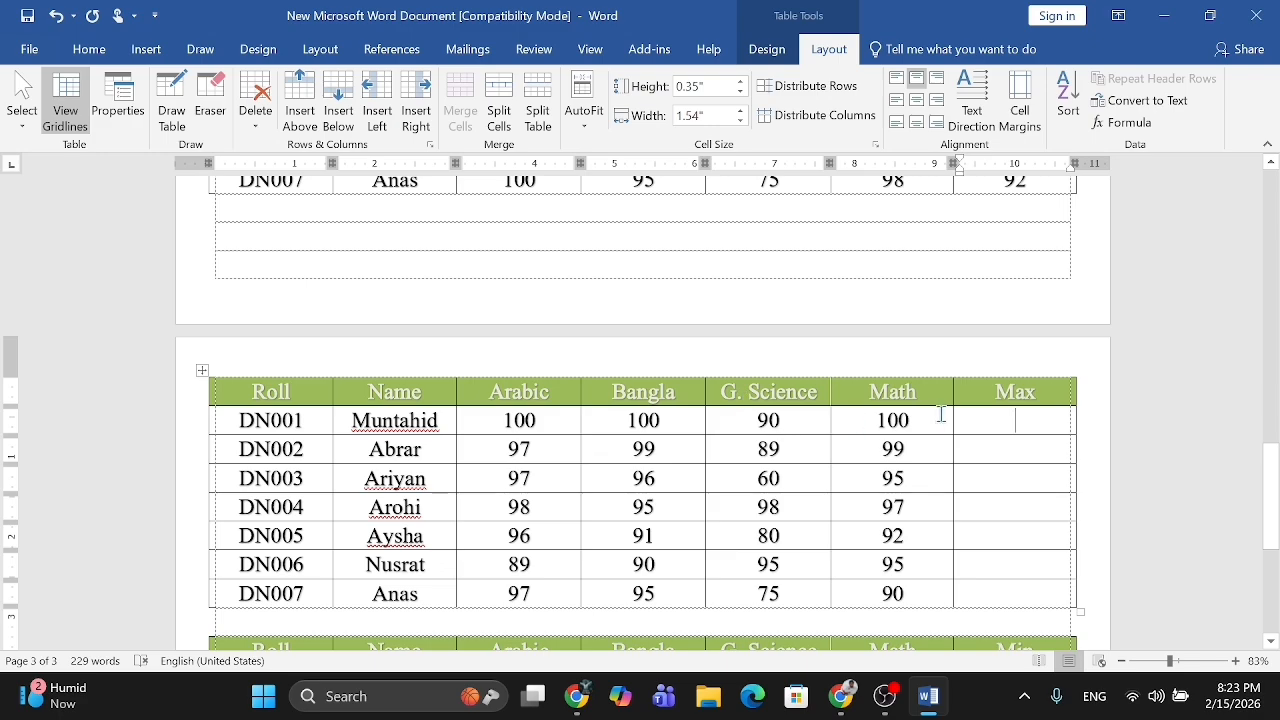
click(1128, 123)
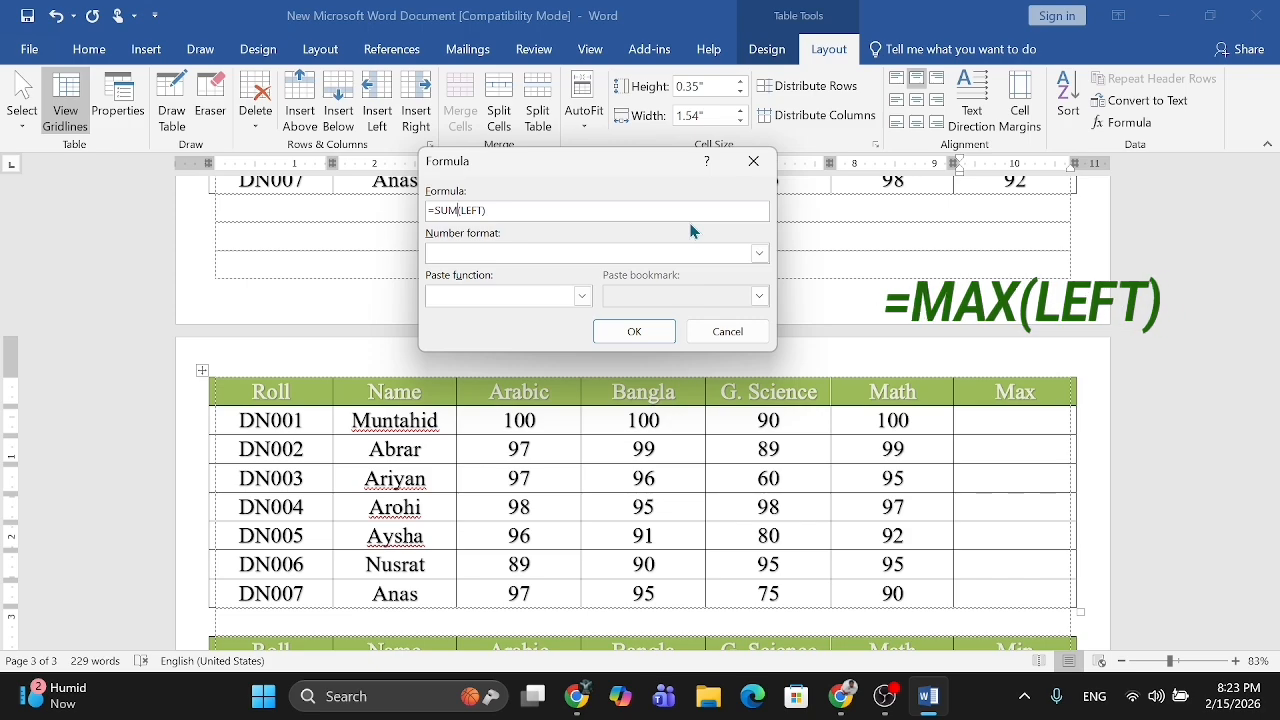
key(BackSpace)
key(BackSpace)
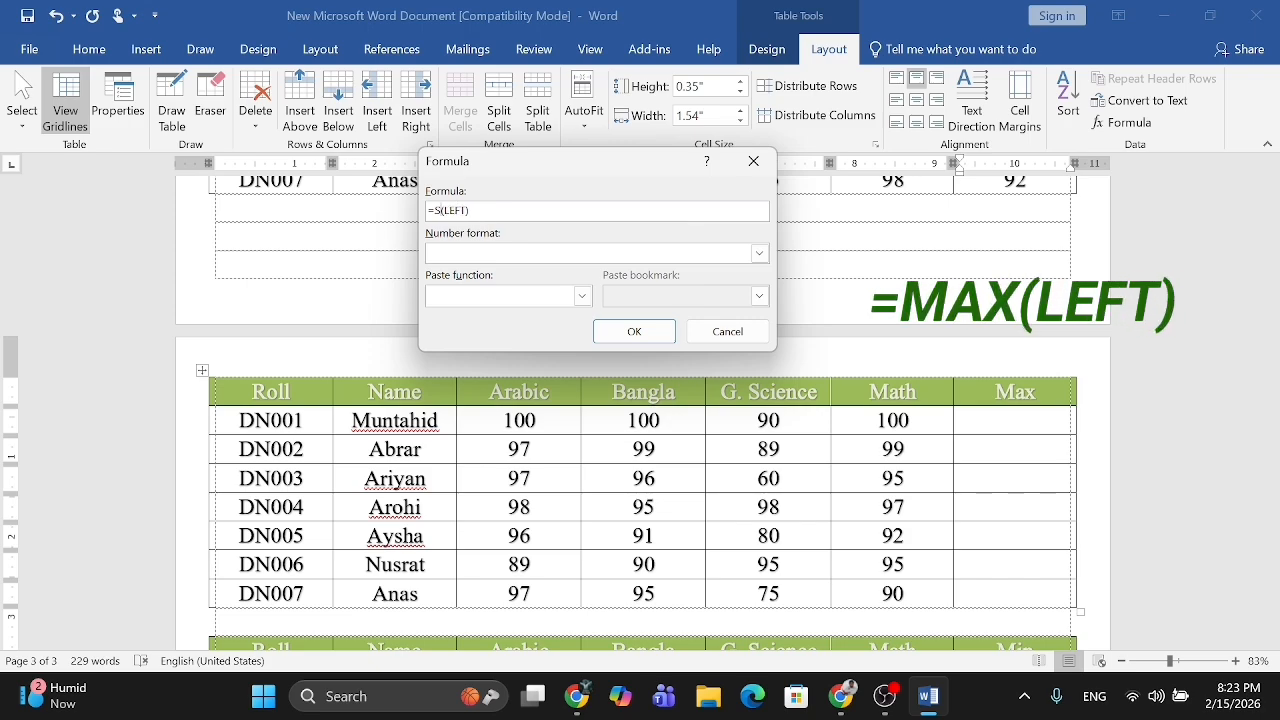
text(MAX)
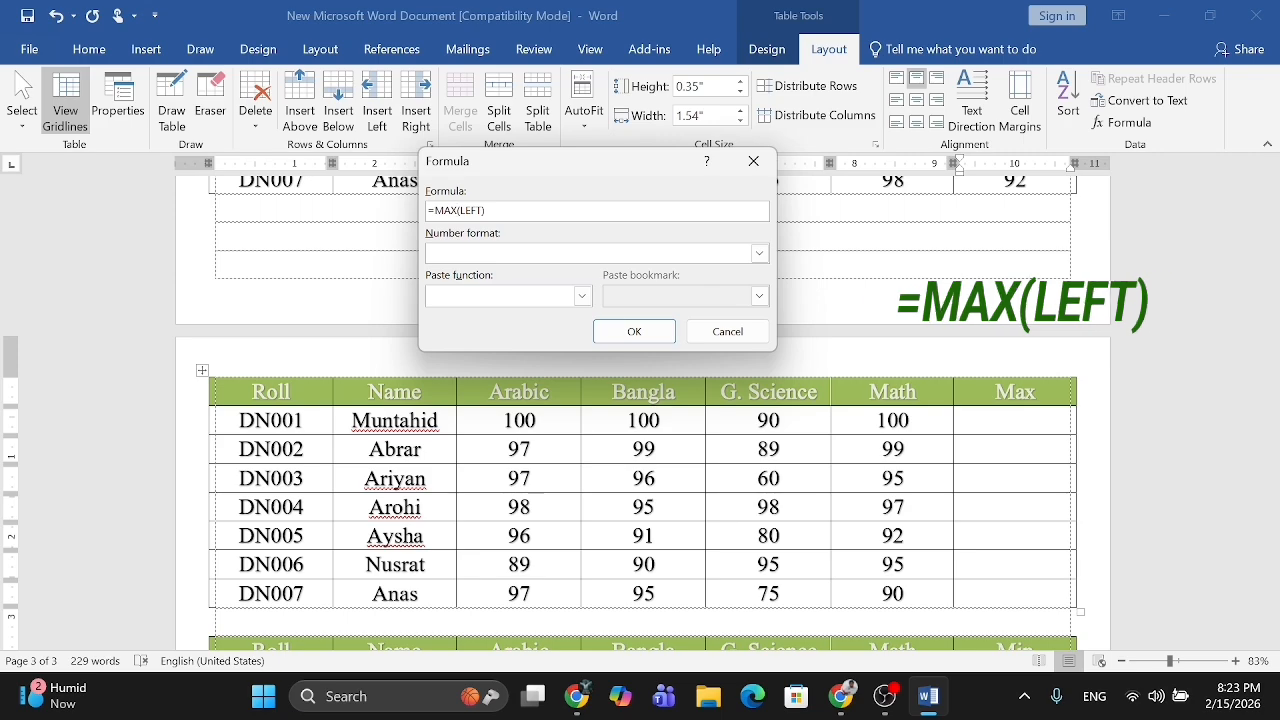
click(633, 335)
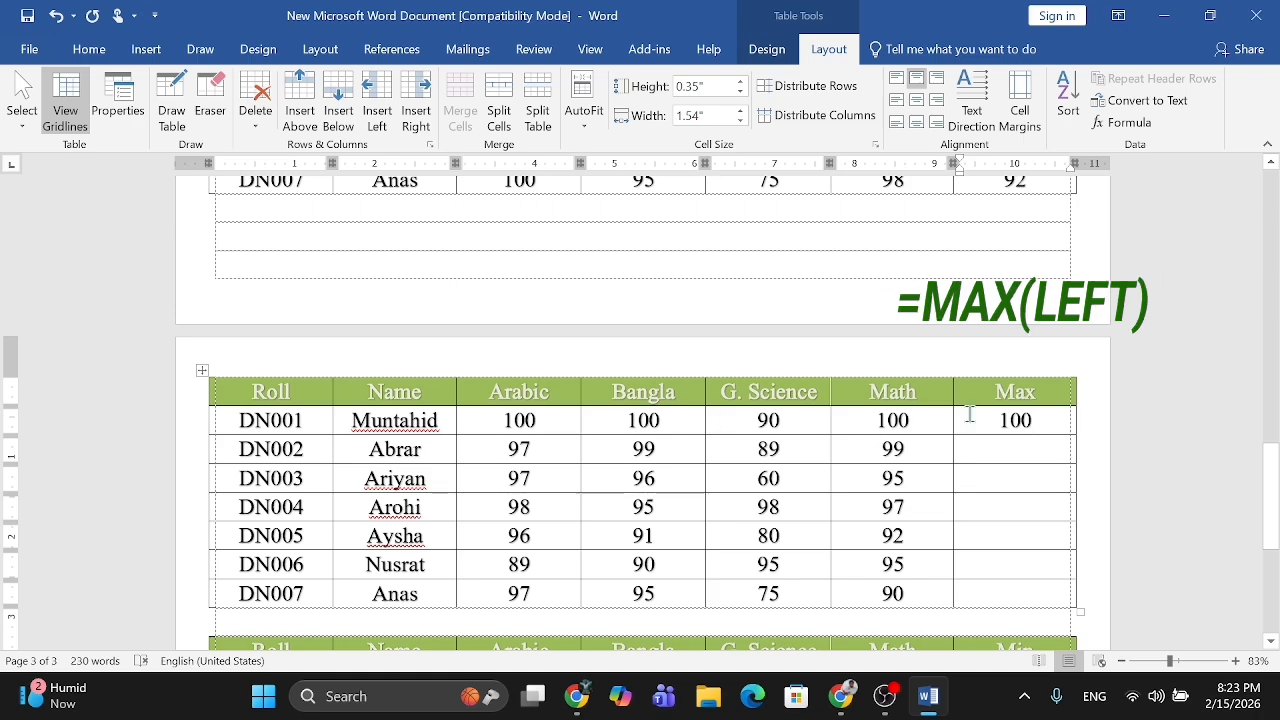
Step: Copy the first student's Max formula result into the empty Max cells of all the rows below
double_click(1023, 421)
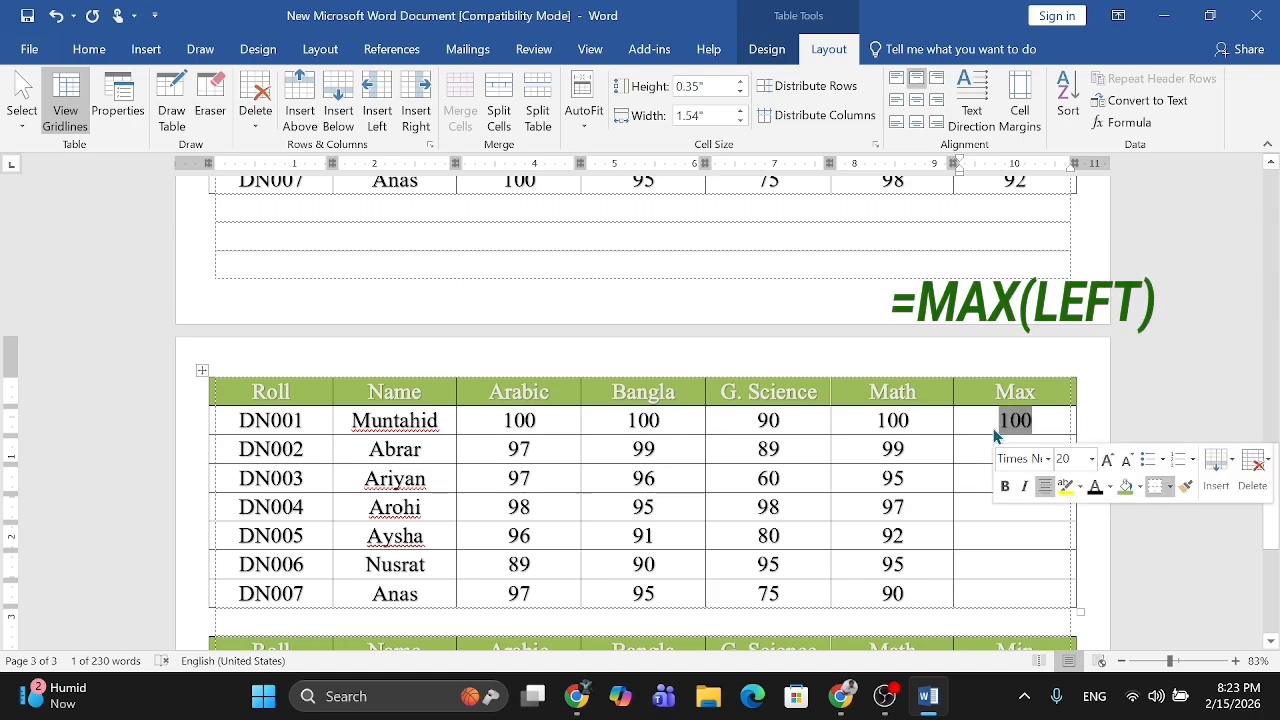
drag(999, 445, 1003, 588)
key(ctrl+v)
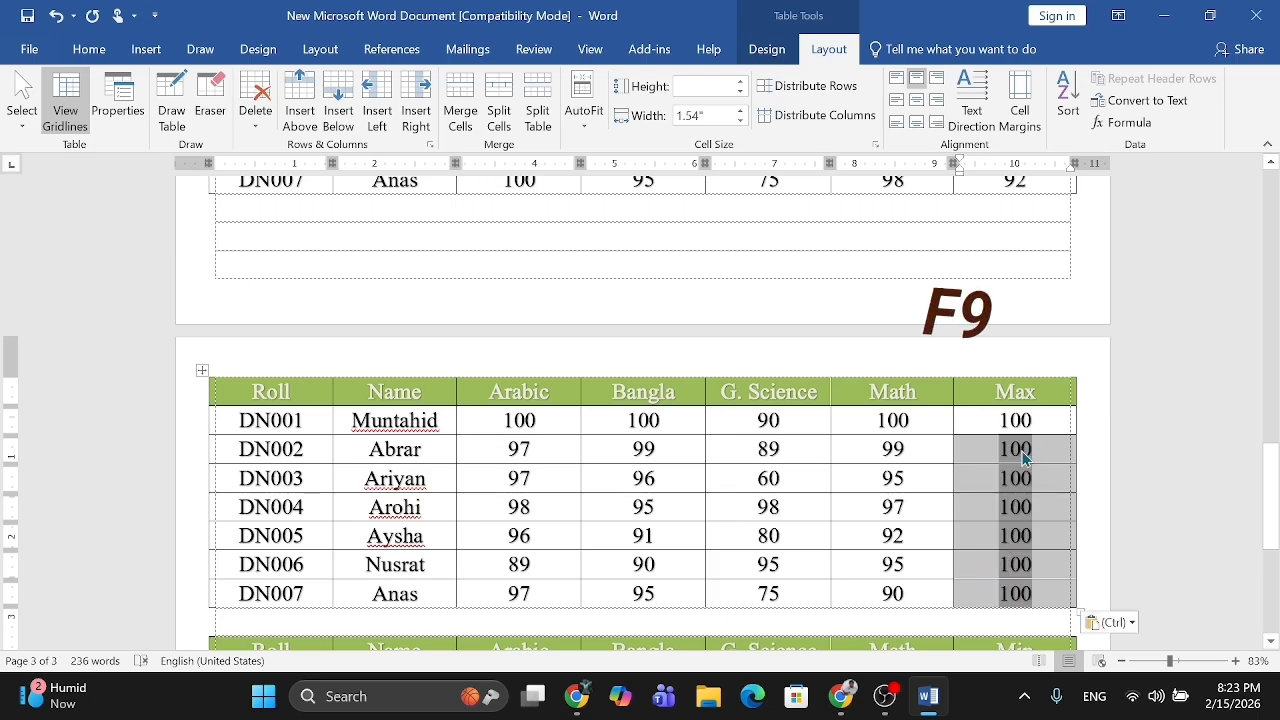
Step: Update the pasted formula field in each Max cell from the second to the last student row
double_click(1020, 450)
text(99)
double_click(1020, 478)
text(97)
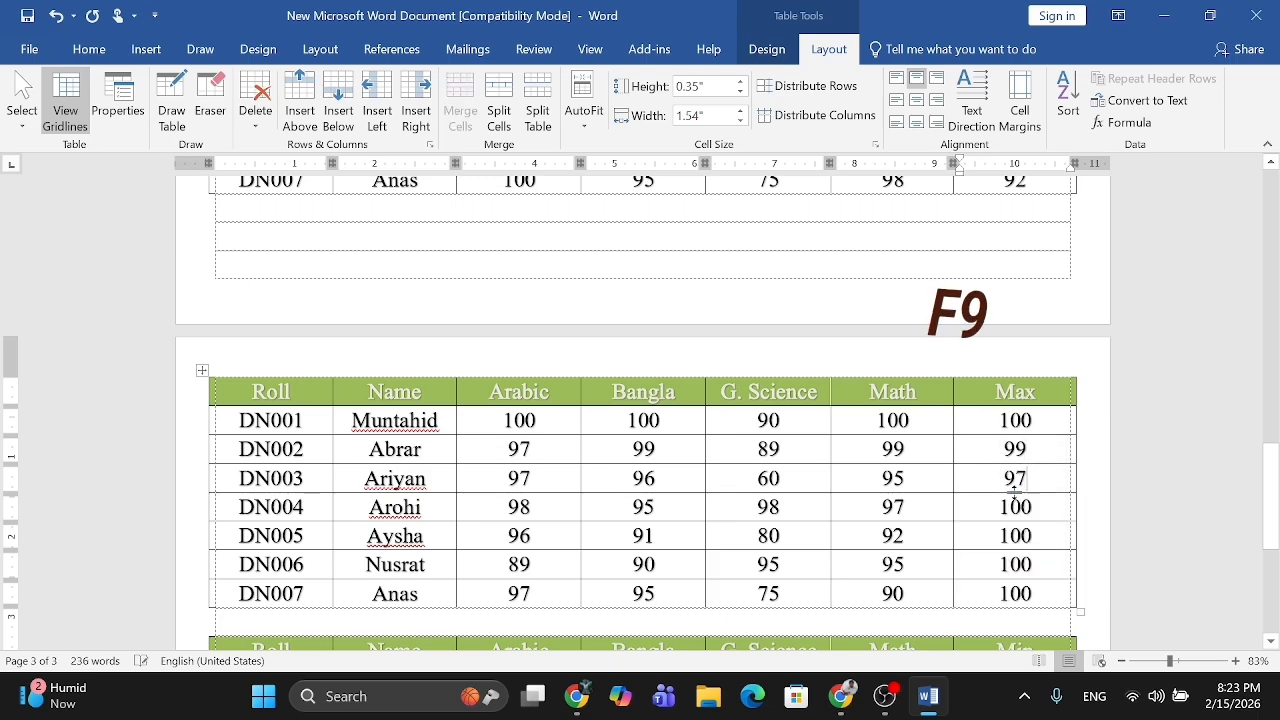
double_click(1020, 507)
text(98)
double_click(1028, 536)
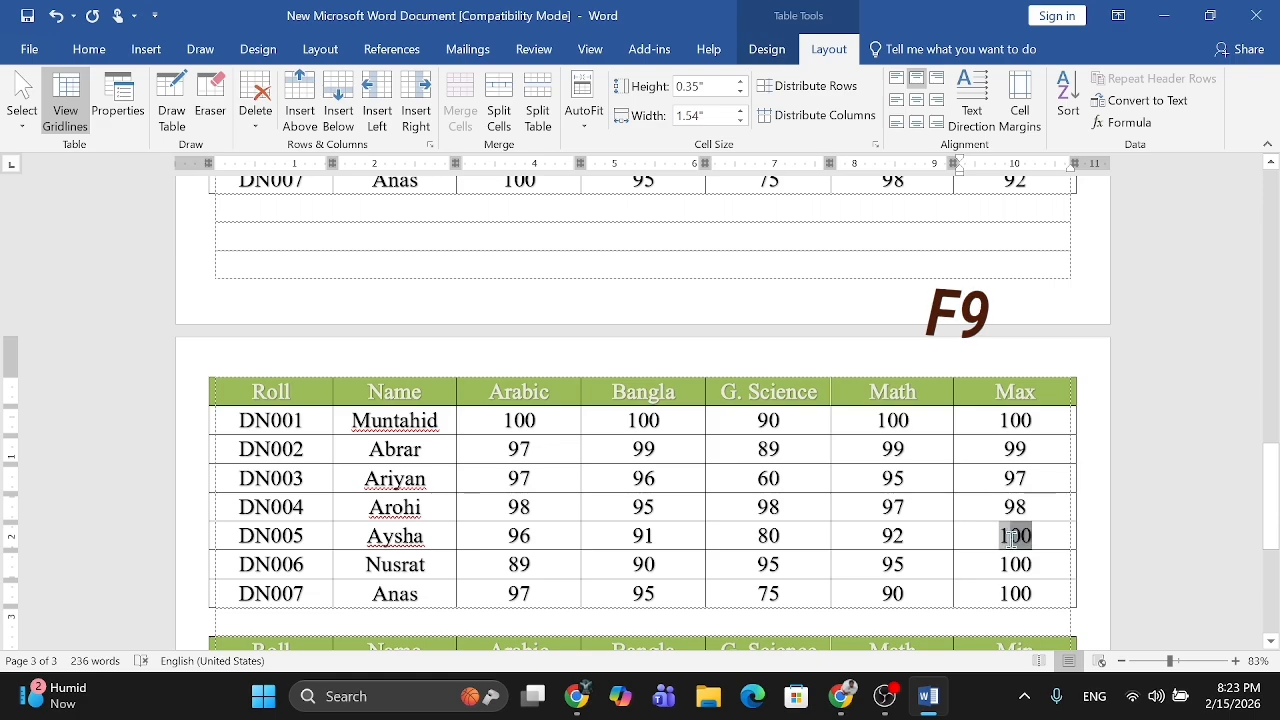
text(96)
double_click(1018, 564)
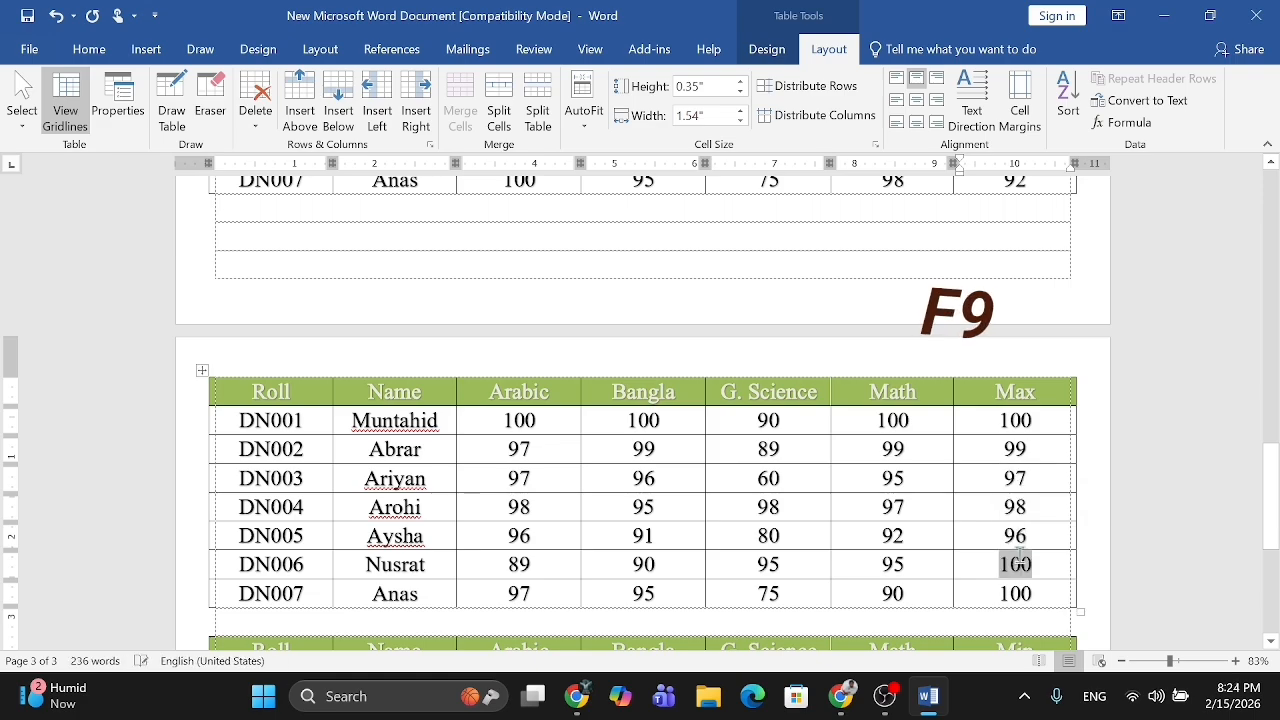
text(95)
double_click(1012, 594)
text(97)
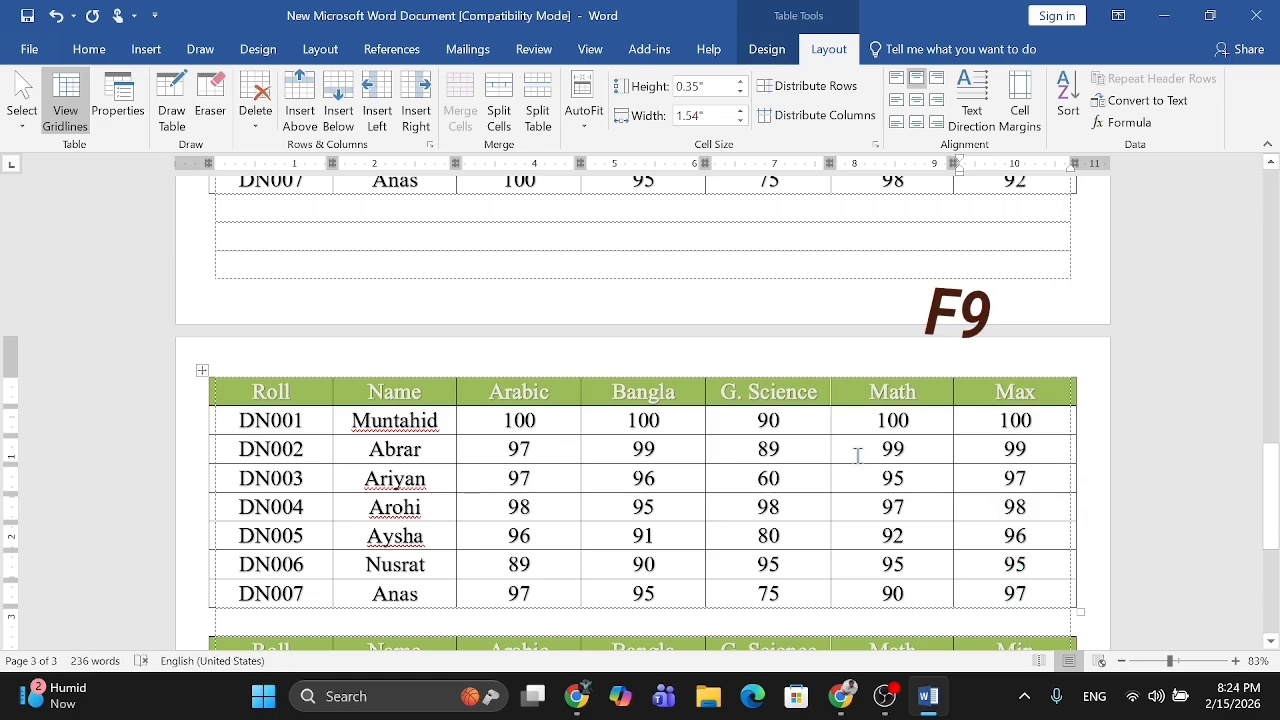
Step: Insert the formula =MIN(LEFT) in the first student's cell of the Min column in the fourth marks table
scroll(857, 451, down, 2)
scroll(860, 453, down, 2)
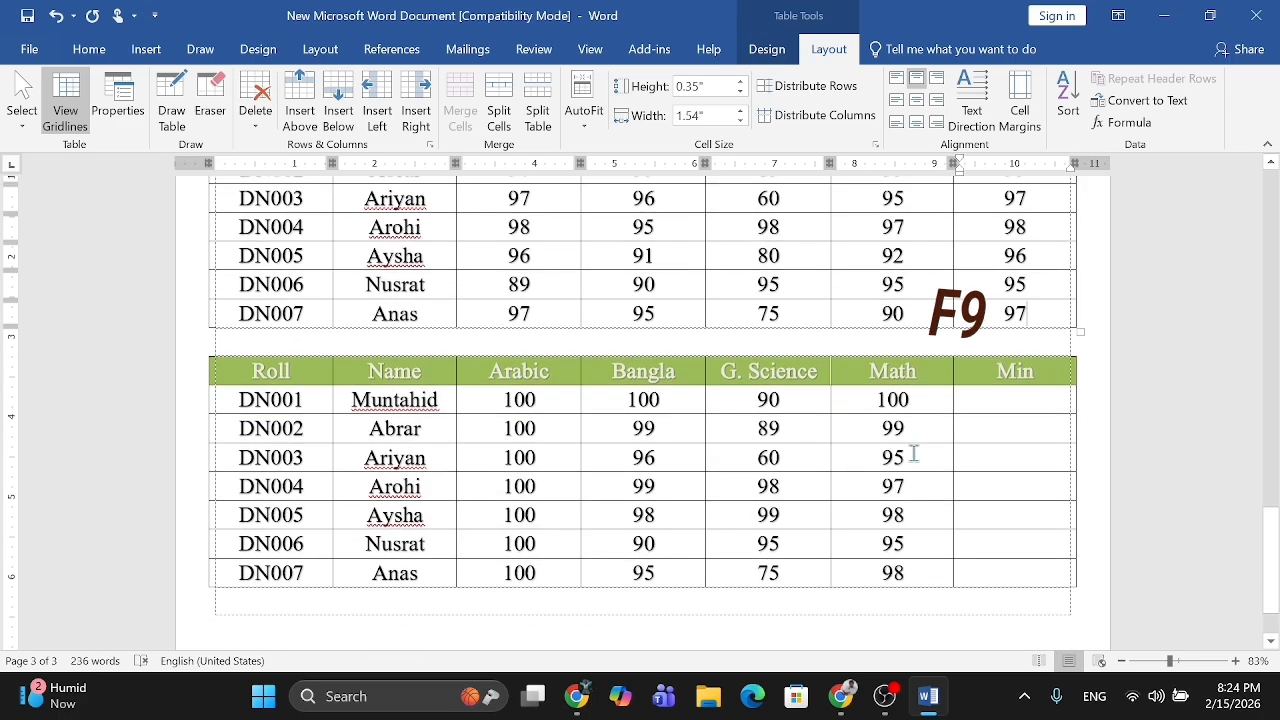
click(1003, 403)
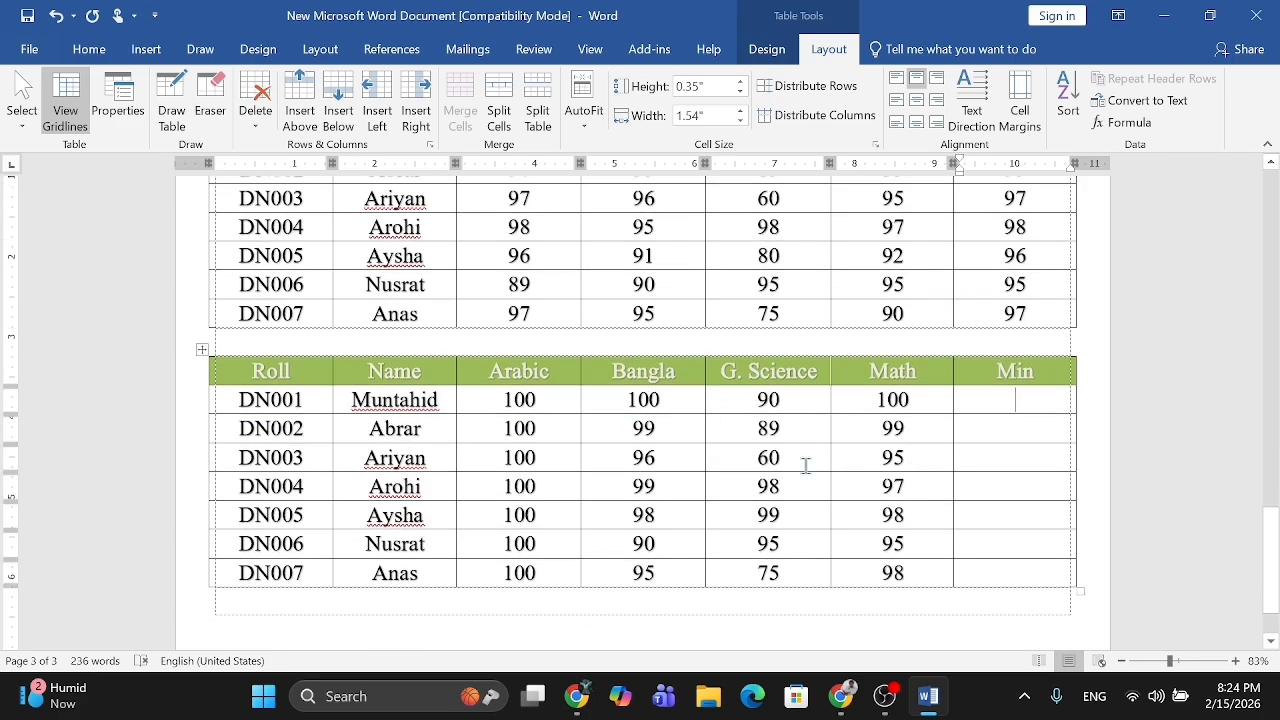
click(1110, 129)
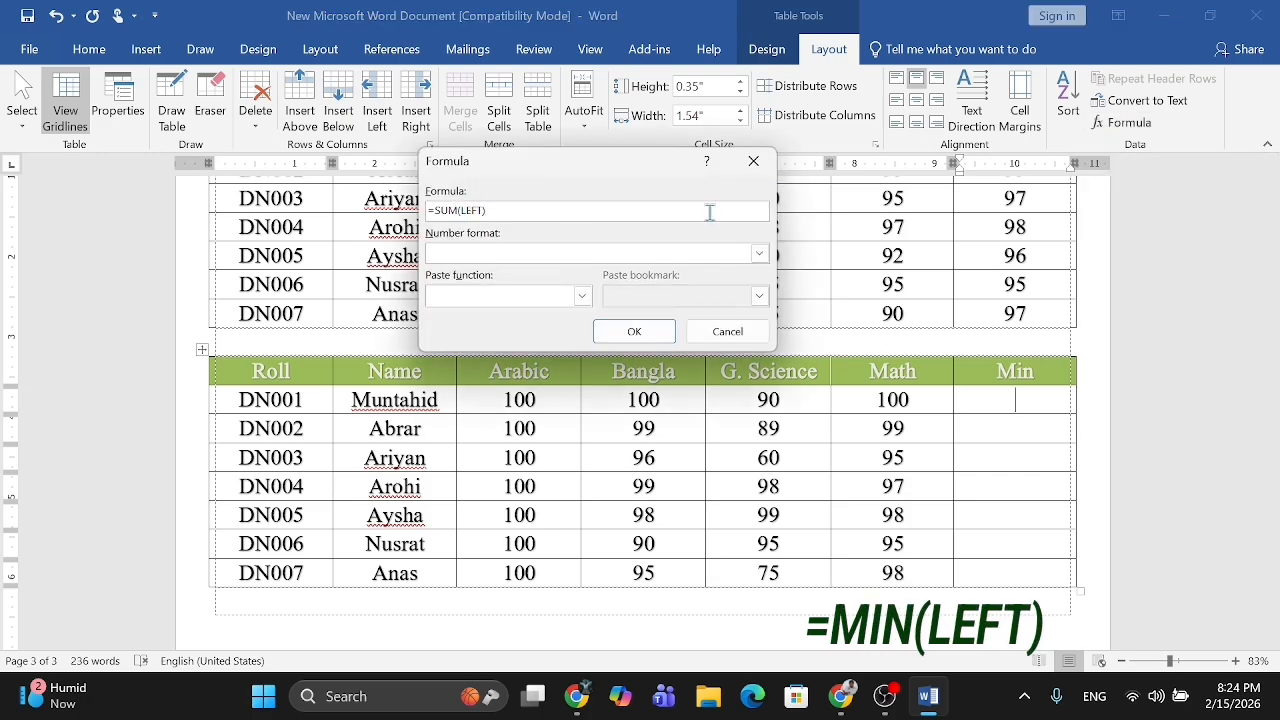
key(BackSpace)
key(BackSpace)
key(BackSpace)
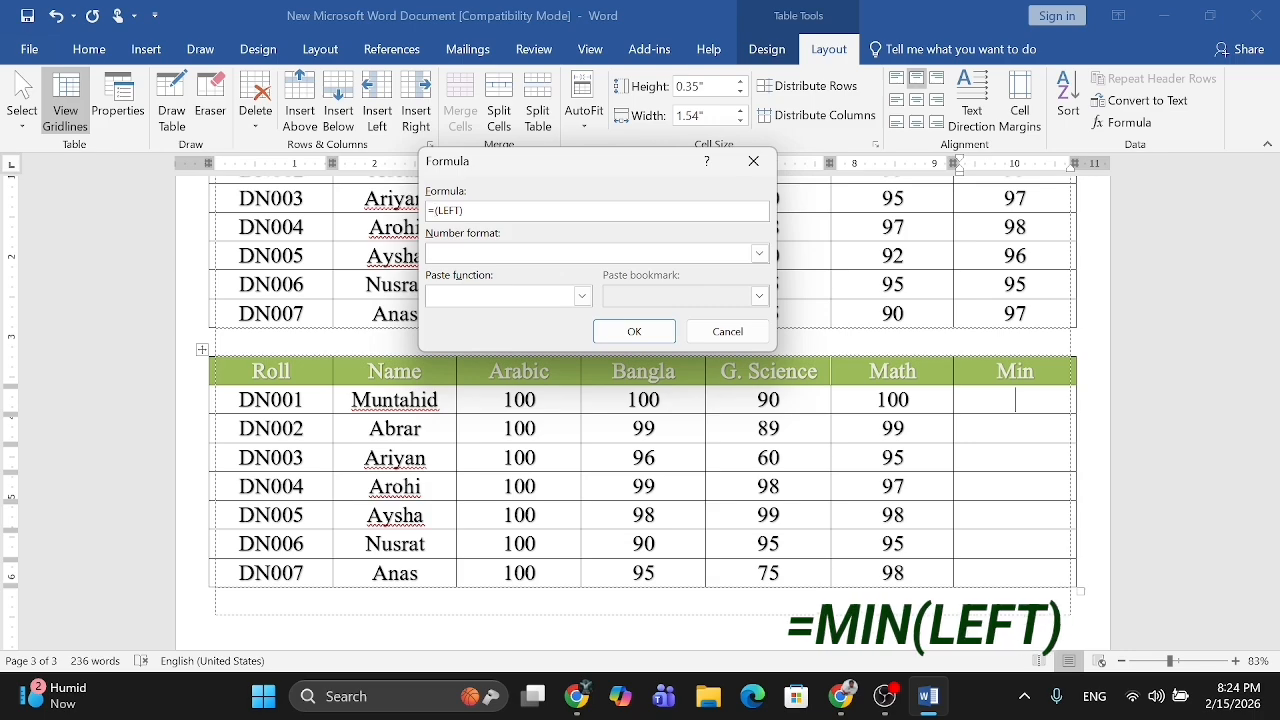
text(MIN)
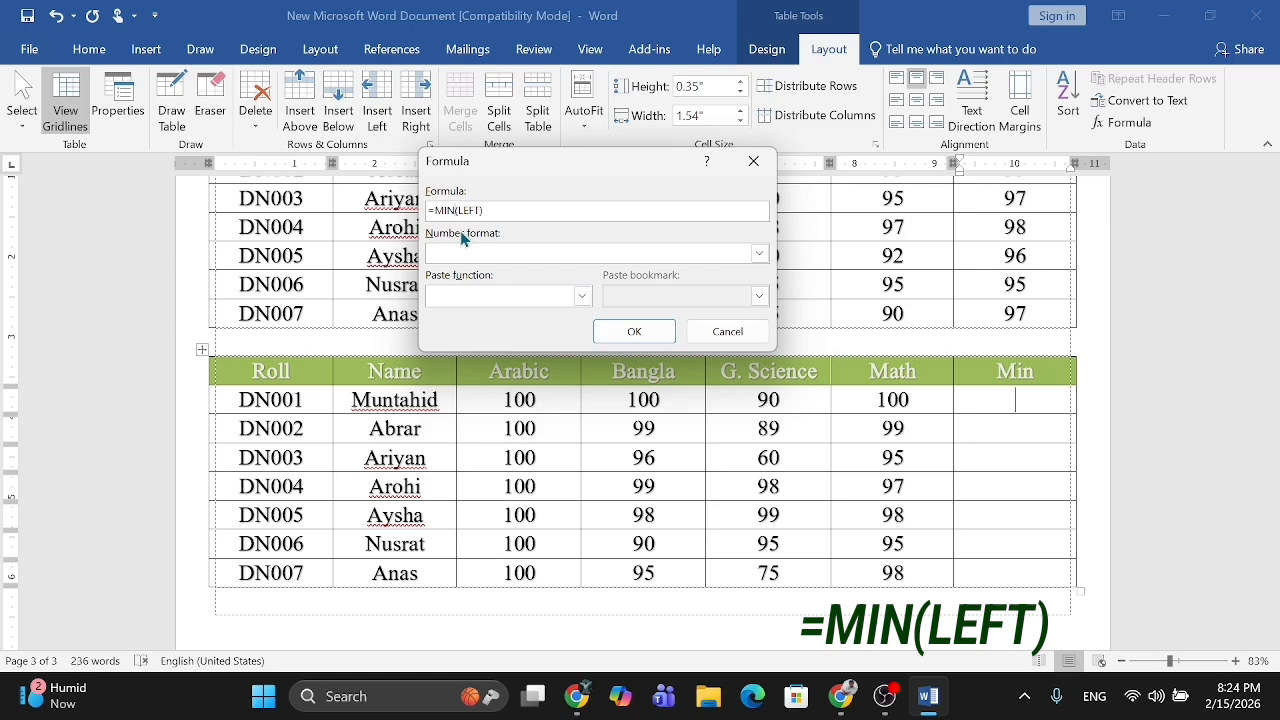
click(626, 332)
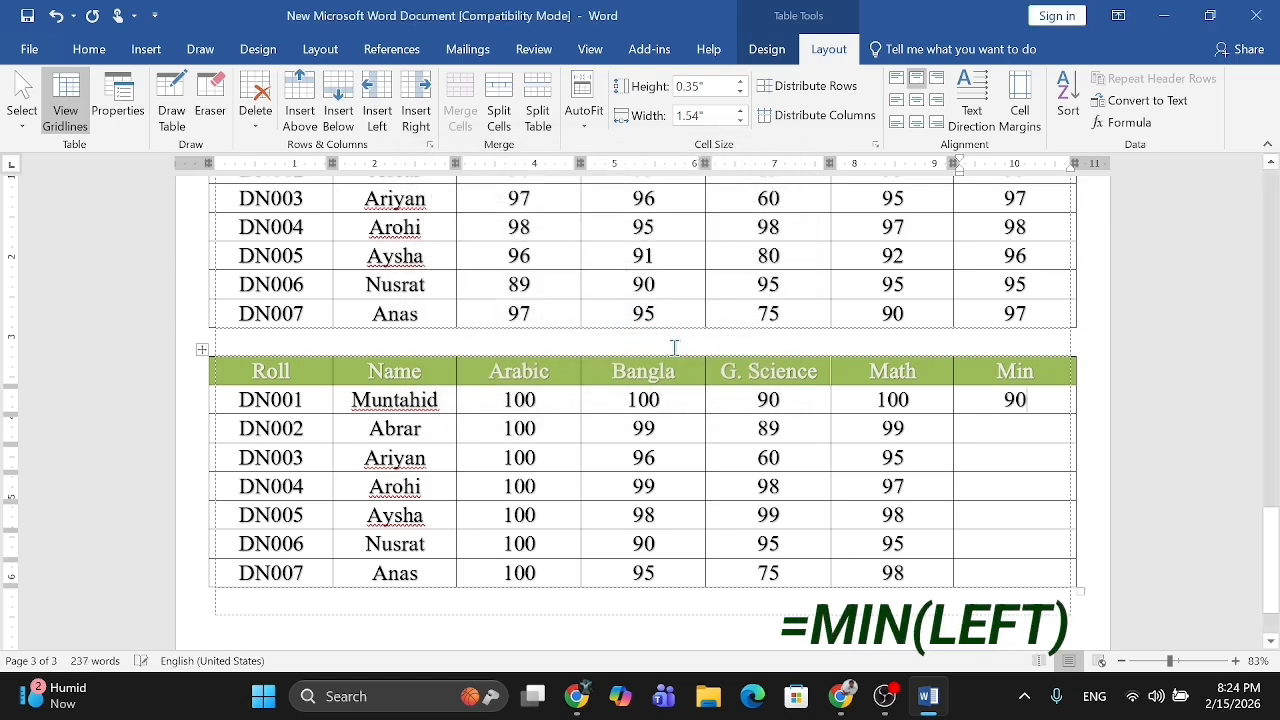
Step: Copy the first student's Min formula result into the empty Min cells of all the rows below
double_click(1015, 400)
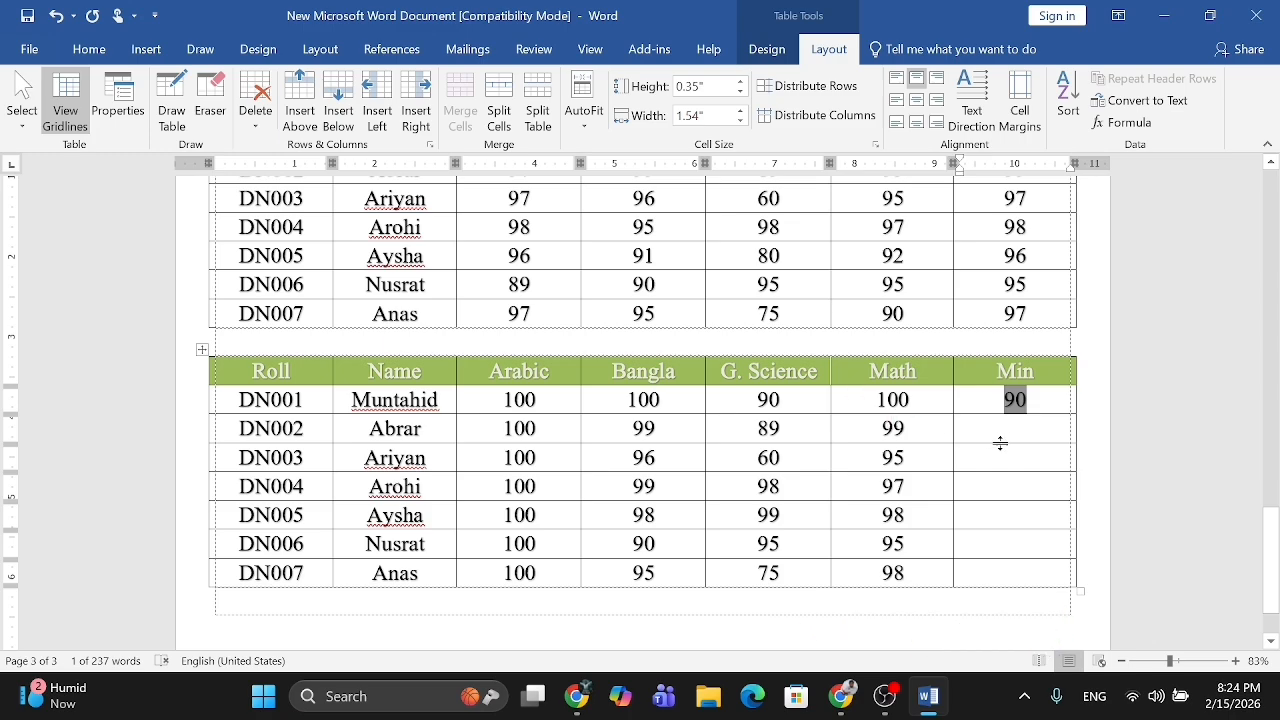
key(Down)
drag(1008, 464, 1010, 594)
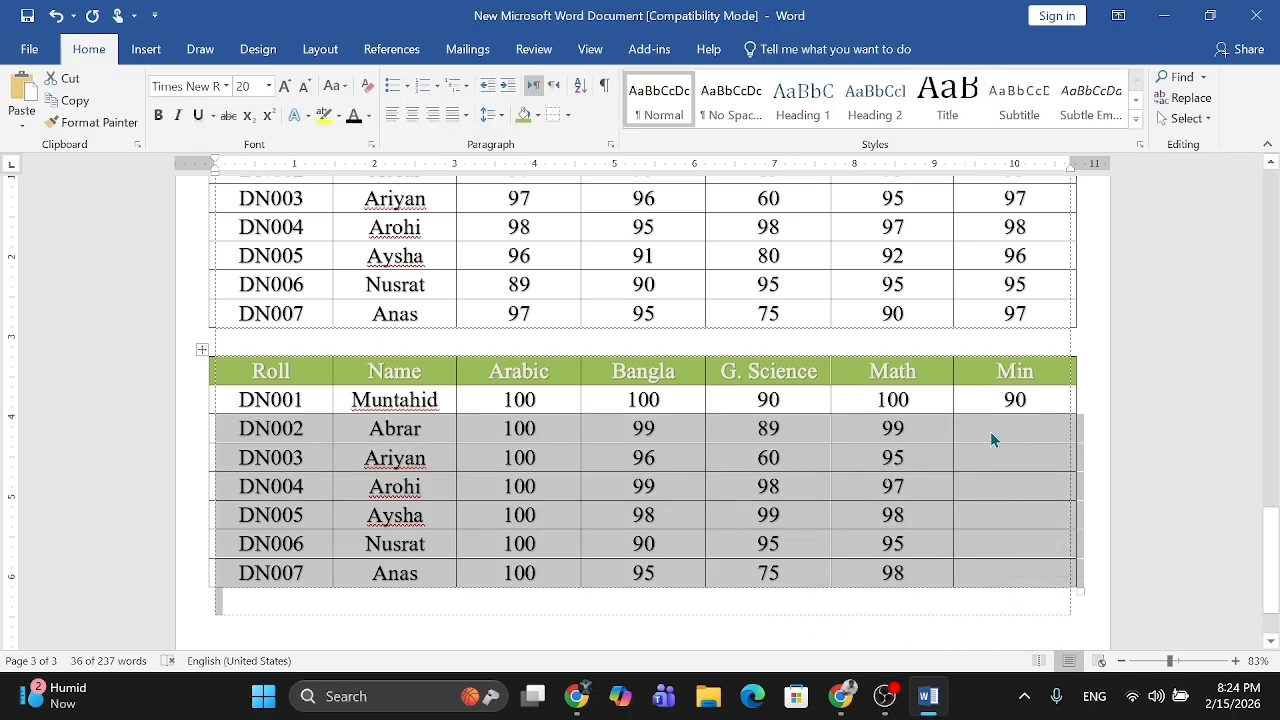
drag(992, 431, 1004, 573)
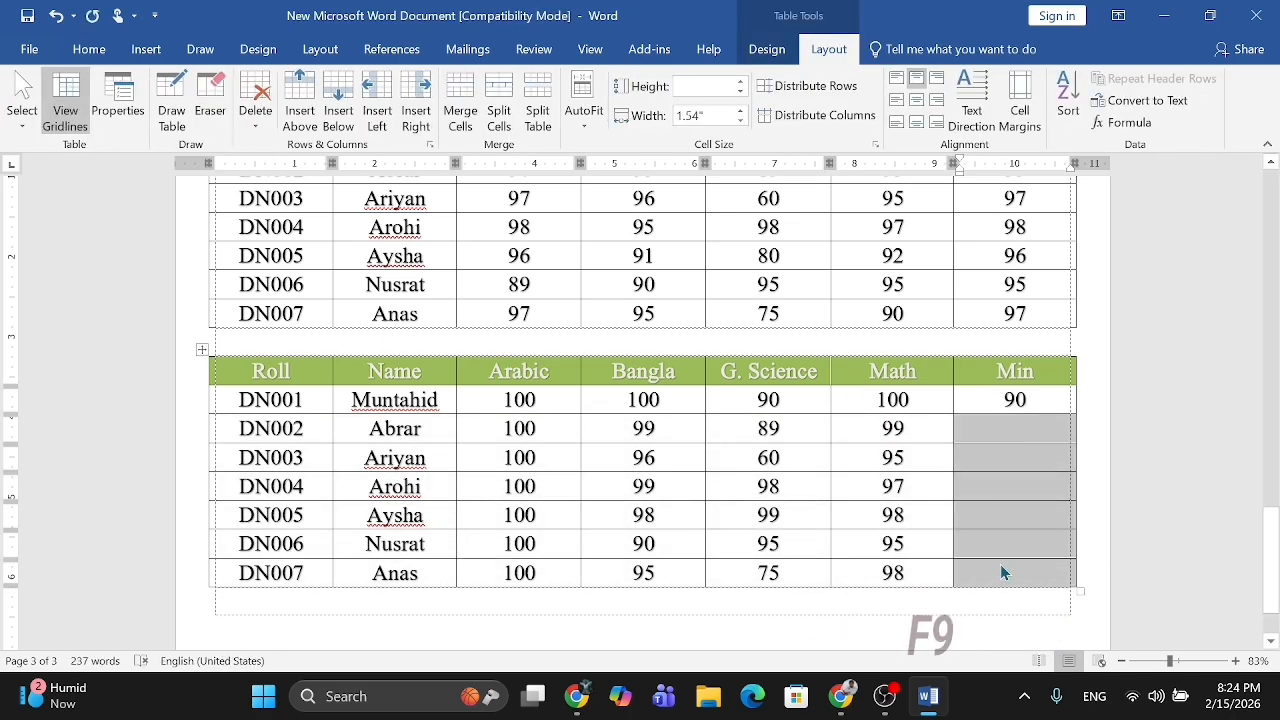
key(ctrl+v)
Step: Update the pasted formula field in each Min cell from the second to the last student row
click(1006, 428)
key(F9)
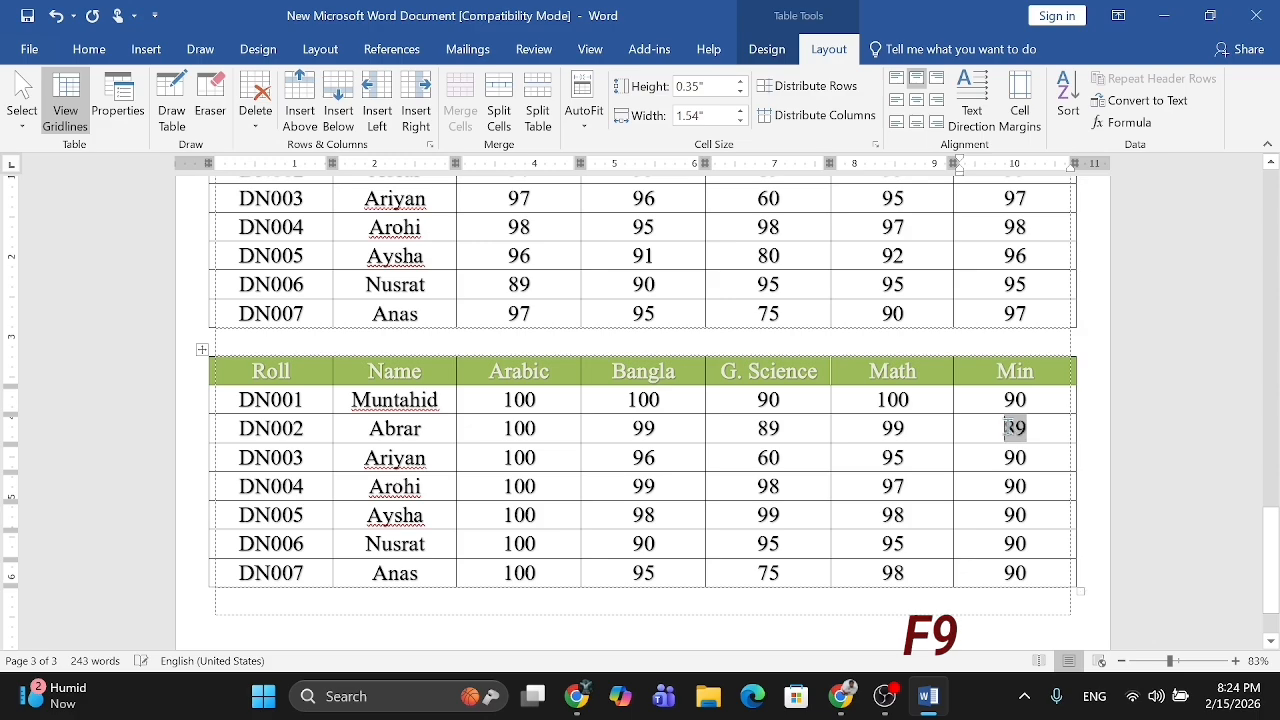
click(1012, 462)
key(F9)
click(1014, 488)
key(F9)
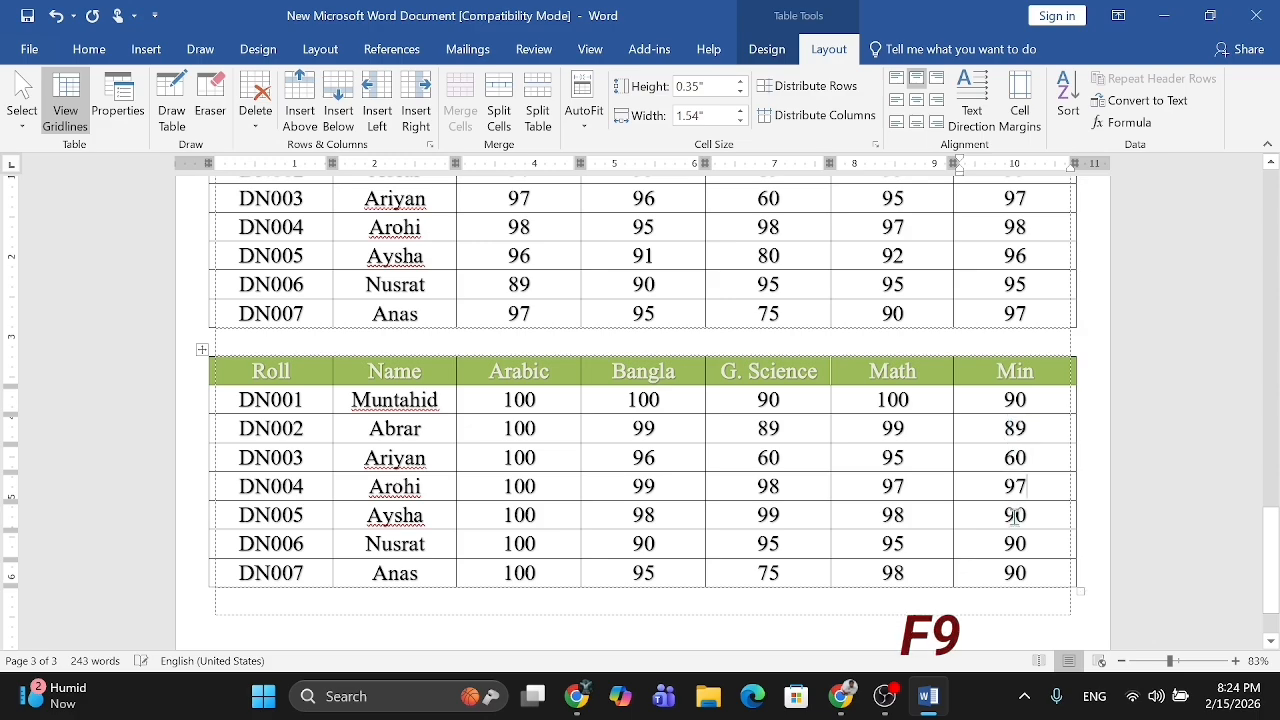
click(1014, 516)
key(F9)
click(1012, 545)
key(F9)
click(1012, 573)
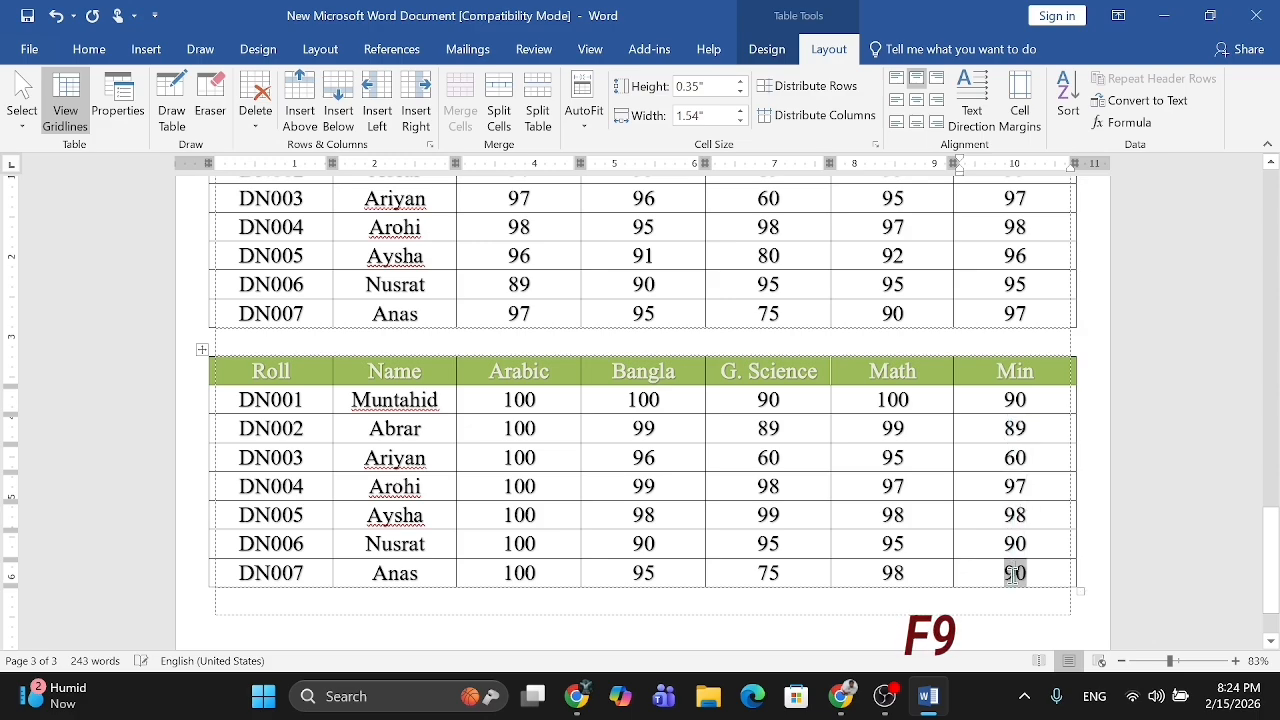
key(F9)
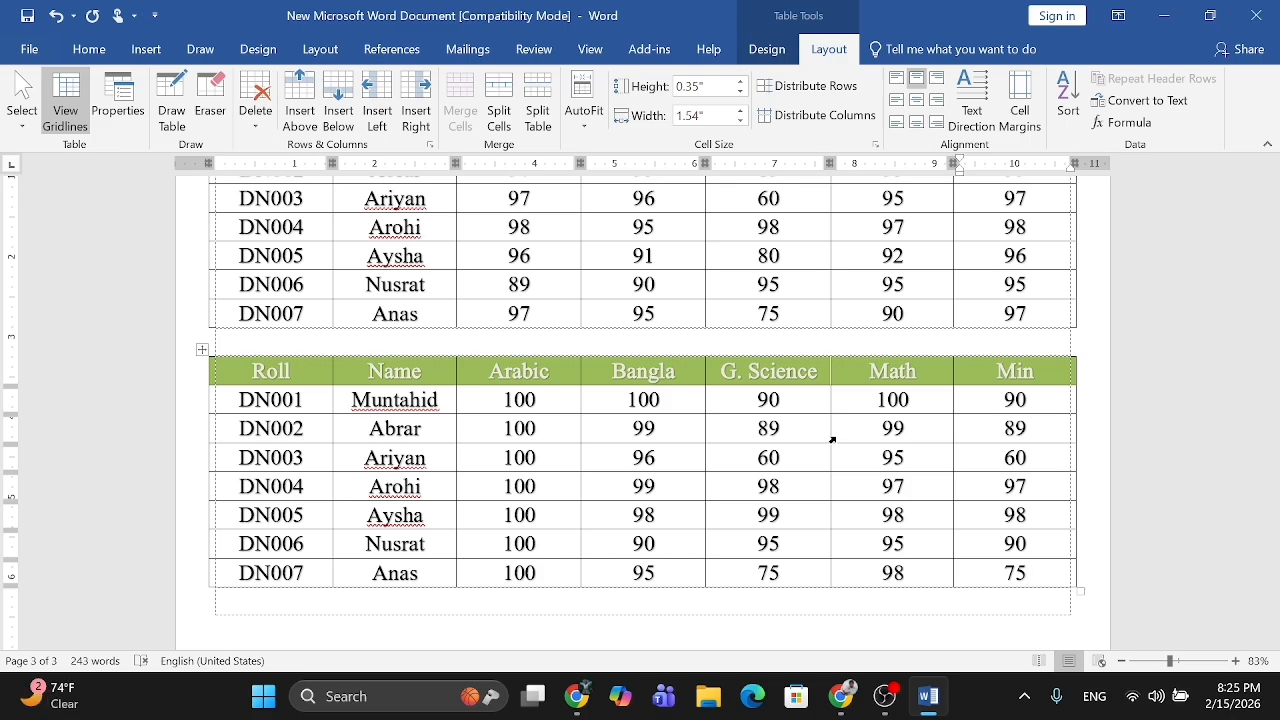
Step: Insert an empty column between the Name and Arabic columns of the marks table with the Total column
mouse_move(457, 353)
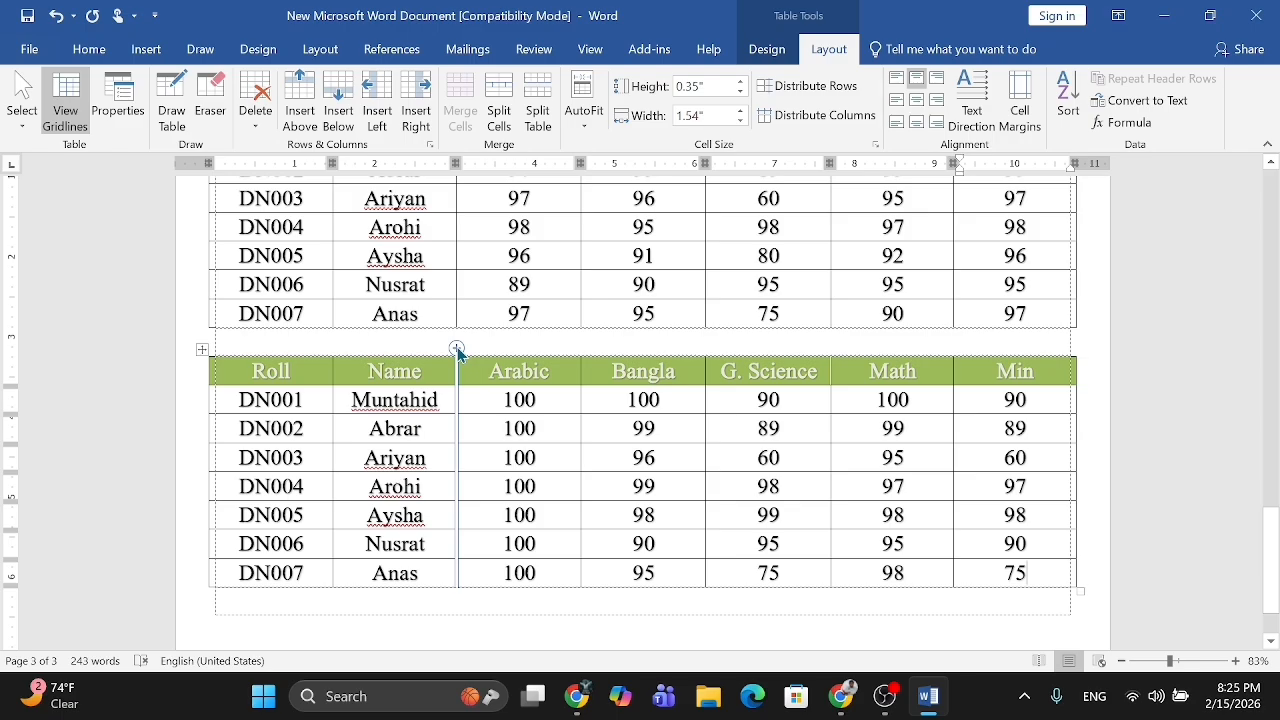
scroll(457, 353, up, 15)
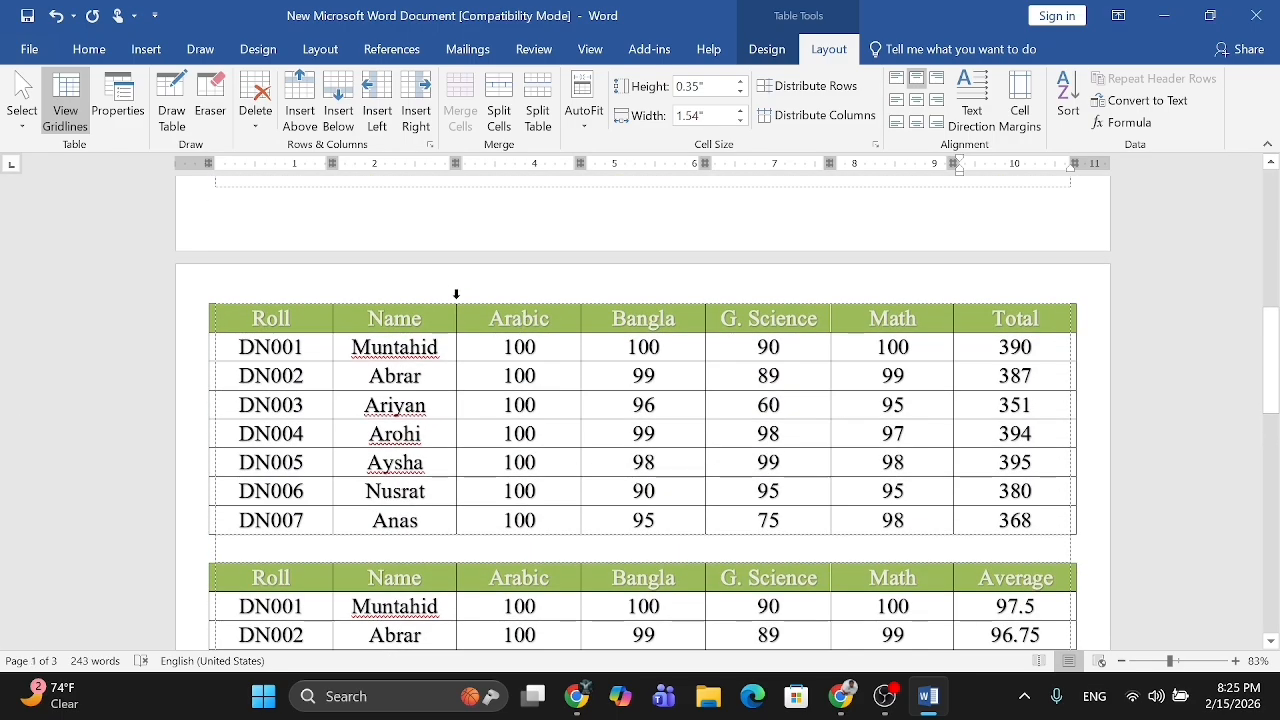
click(458, 297)
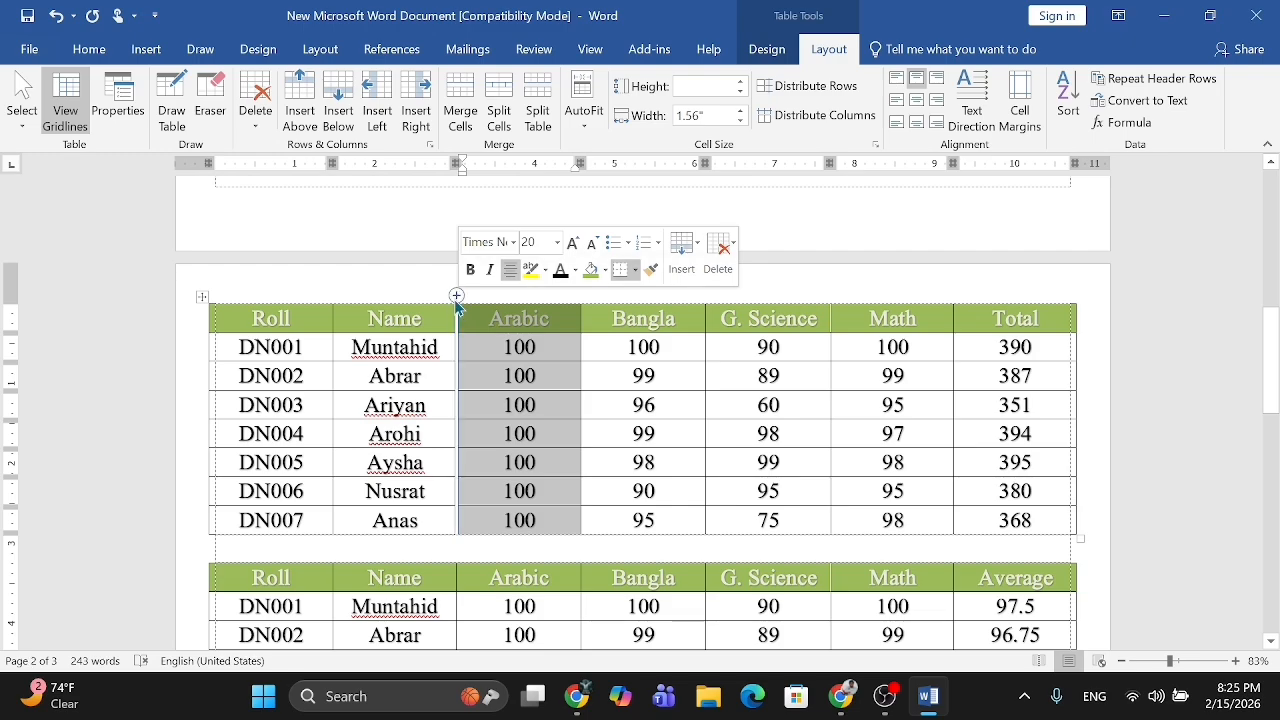
click(457, 292)
Step: Insert the formula =SUM(RIGHT) in the first student's cell of the new column and select its result
click(484, 346)
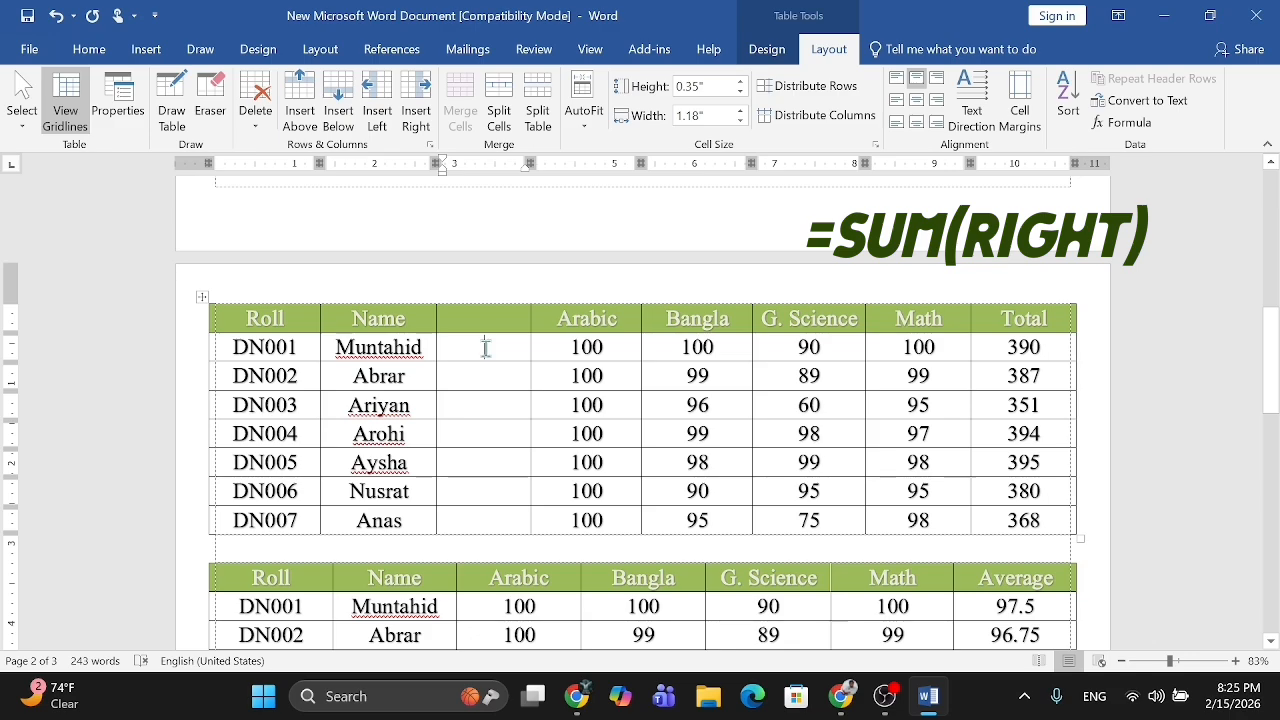
click(1133, 127)
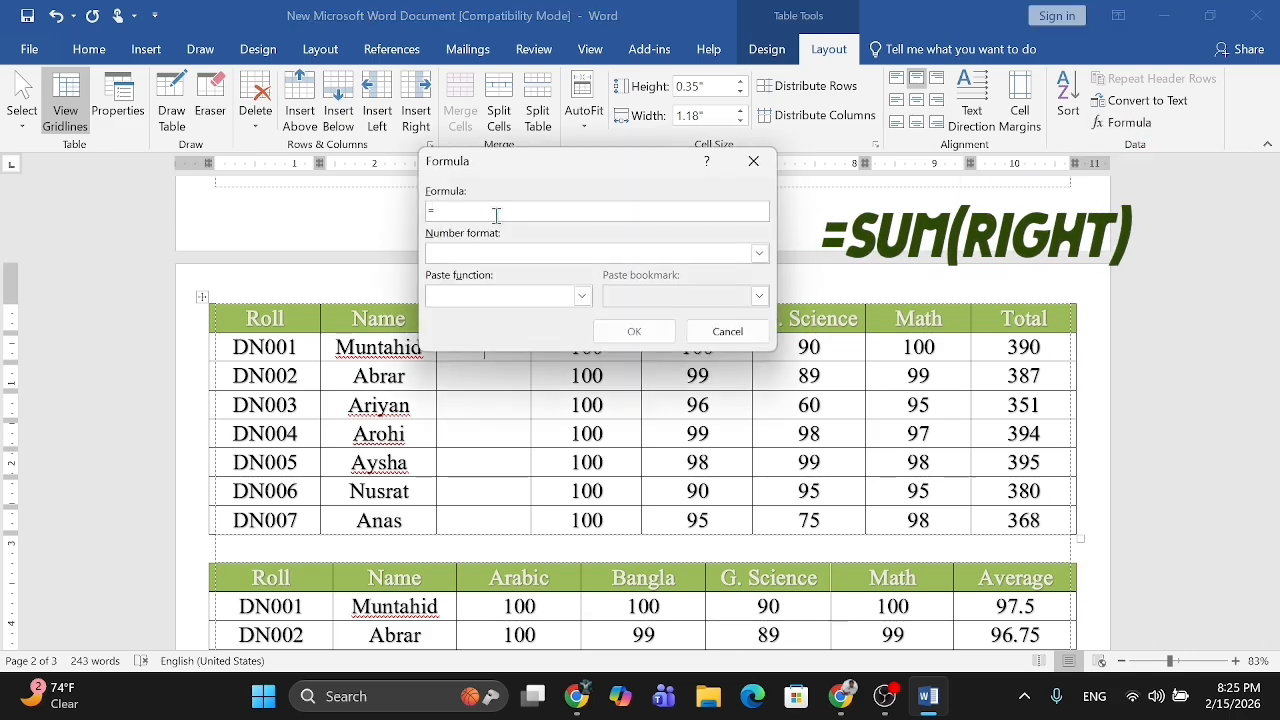
text(SUM)
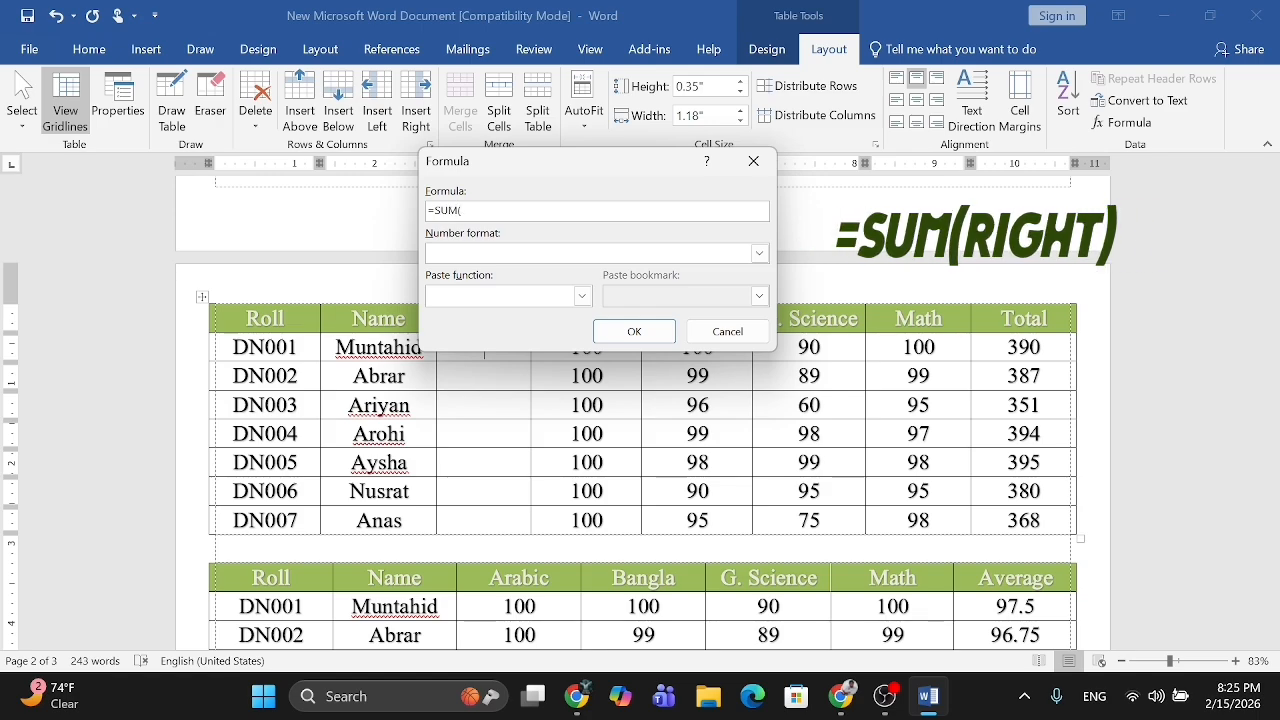
text((RI)
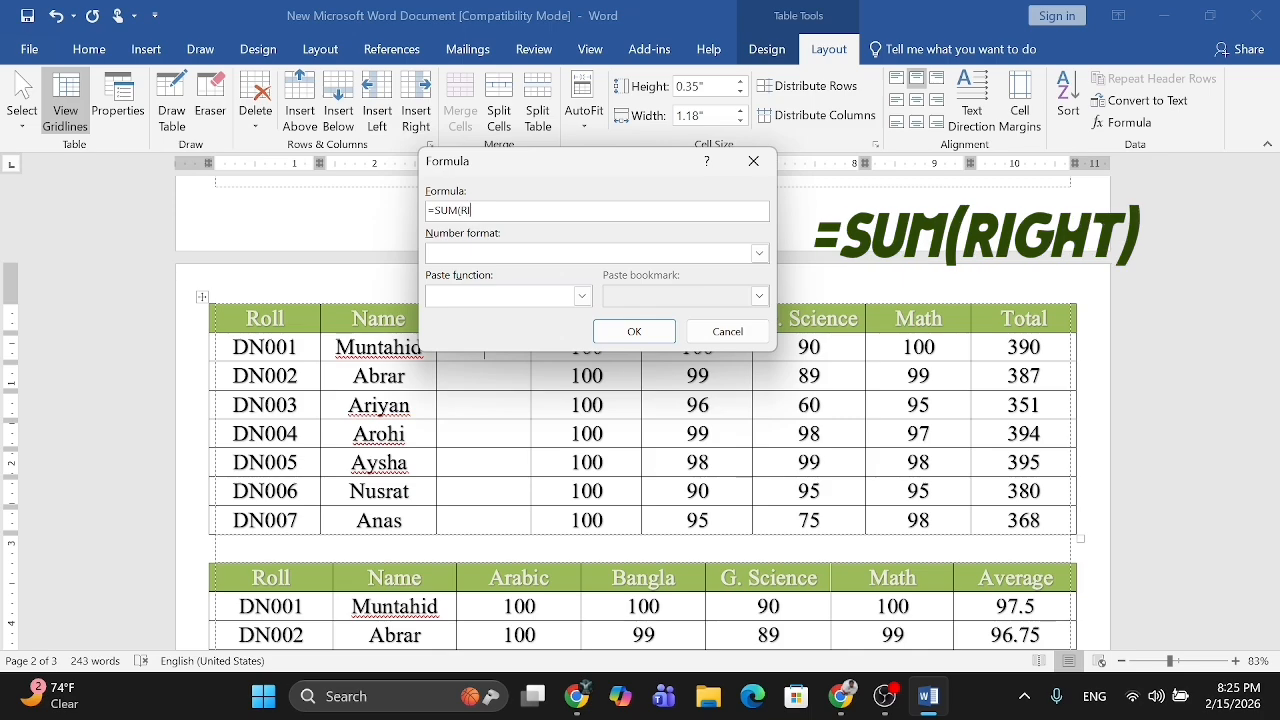
text(GHT))
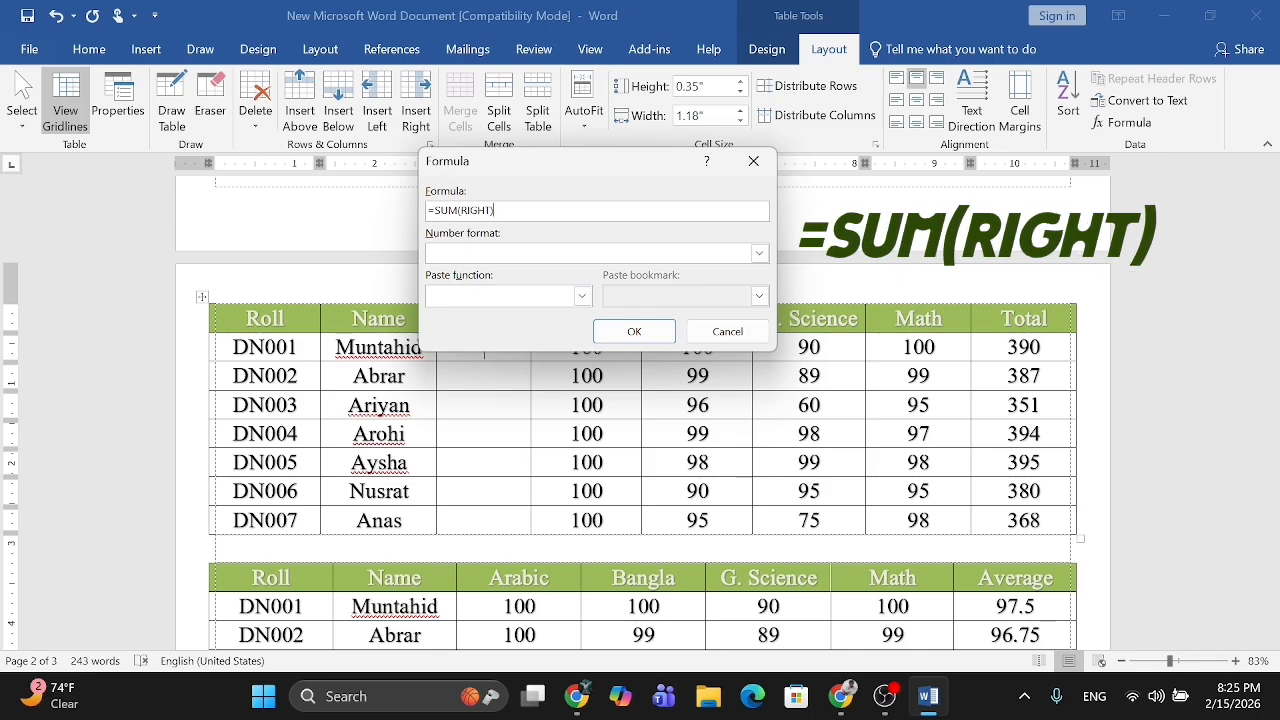
click(634, 331)
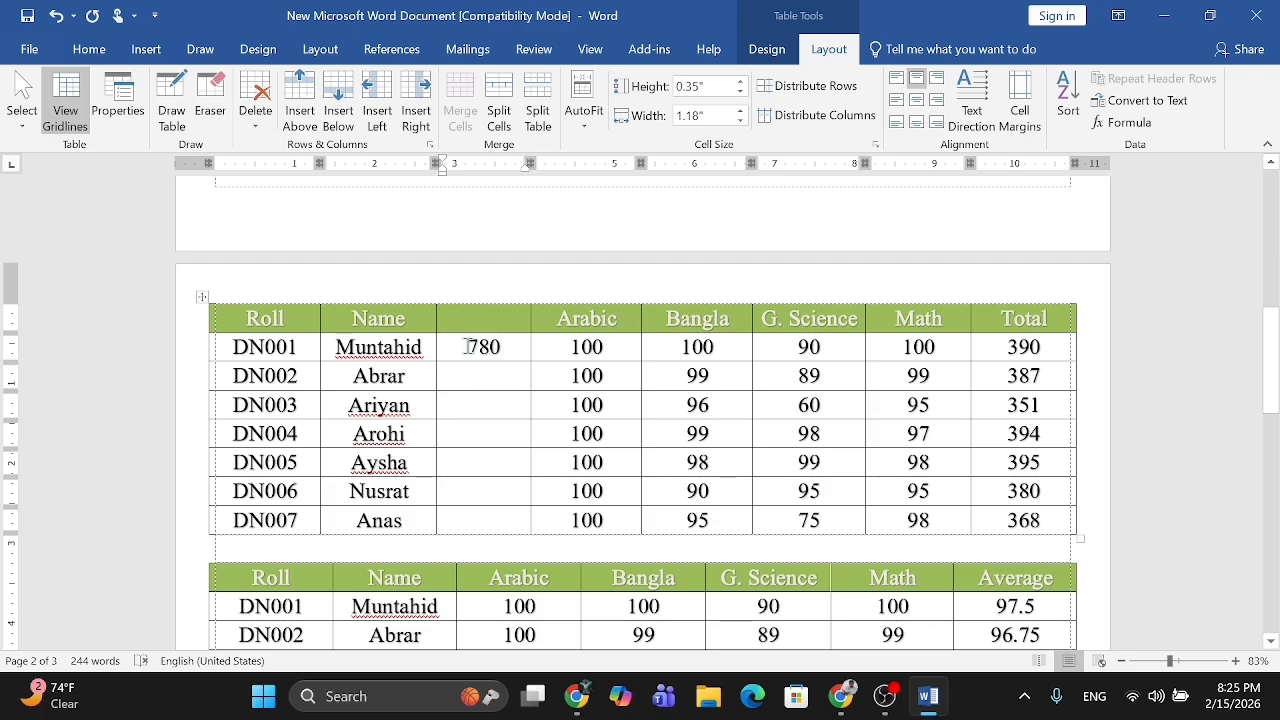
drag(466, 347, 497, 350)
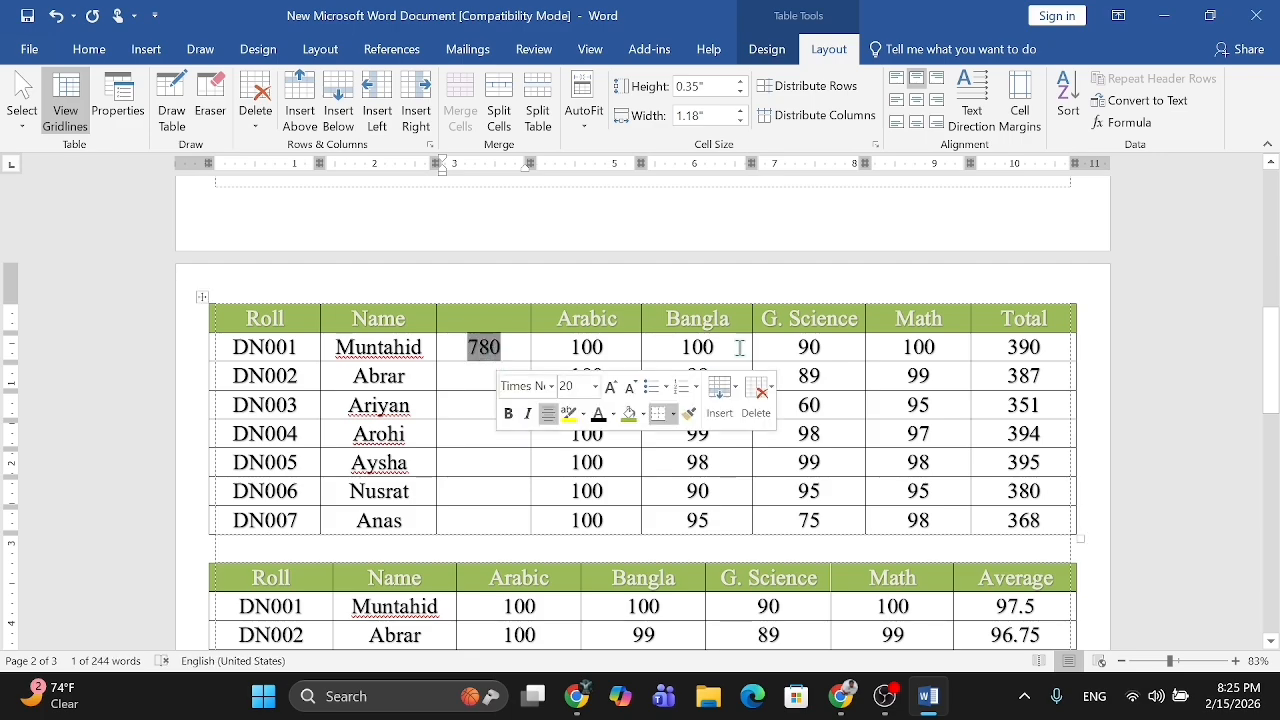